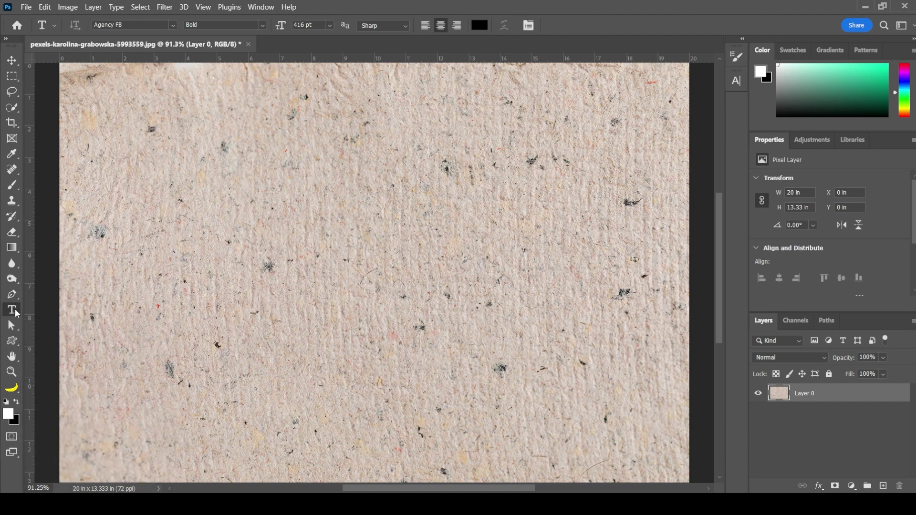
# Type 'TEXT BLEED EFFECT' in Agency FB Bold at 276 pt on the paper
pyautogui.rightClick(17, 315)
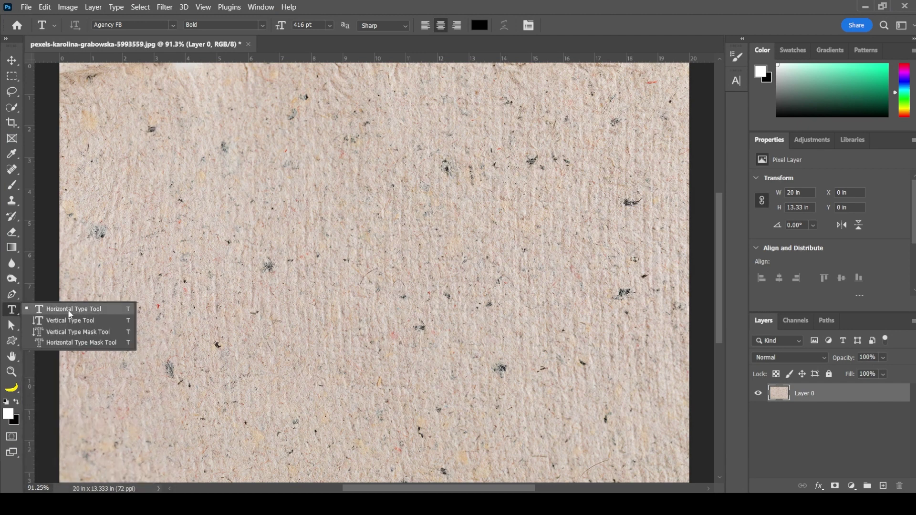
pyautogui.click(69, 309)
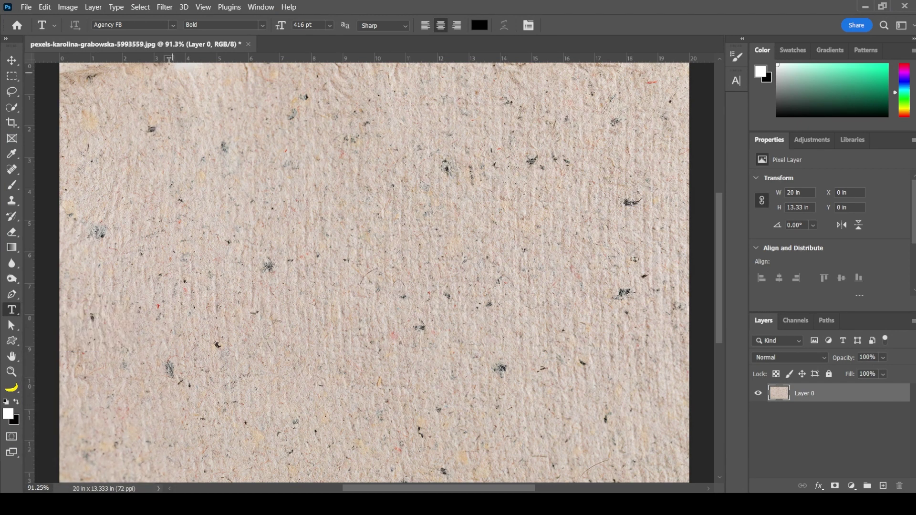
pyautogui.click(172, 25)
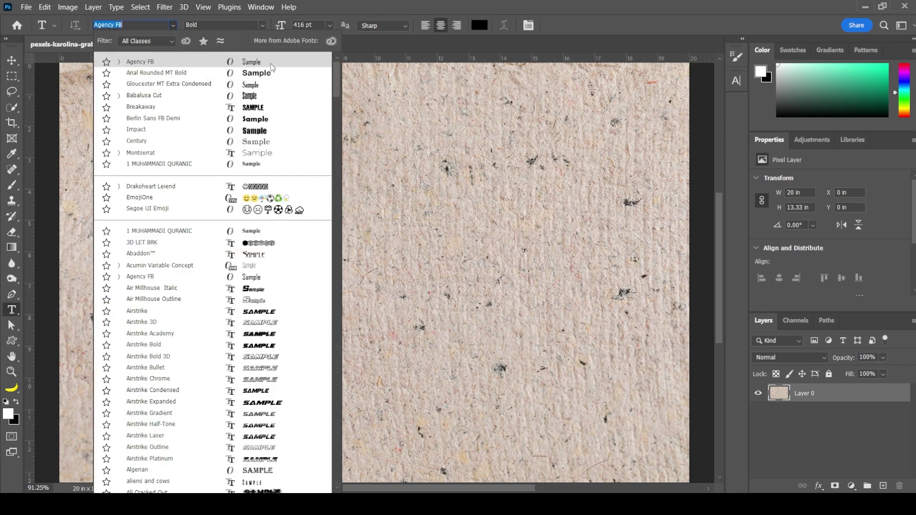
pyautogui.click(249, 63)
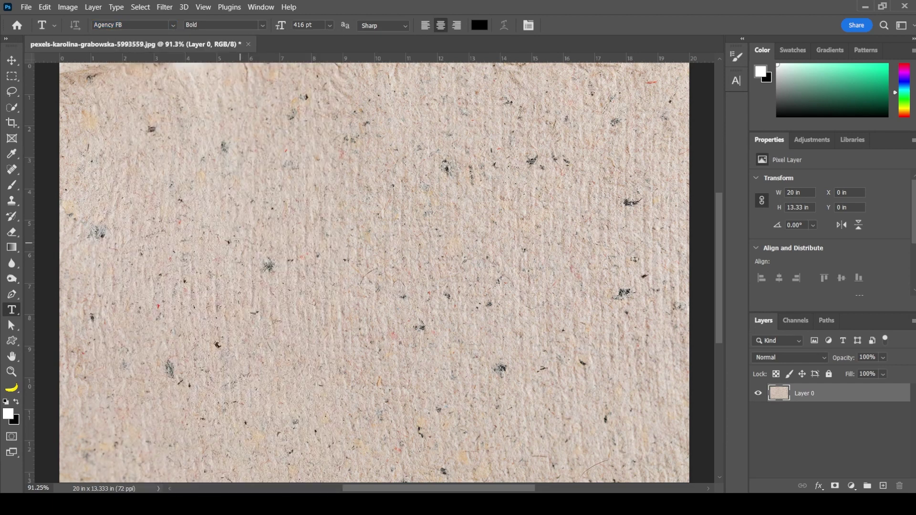
pyautogui.click(335, 226)
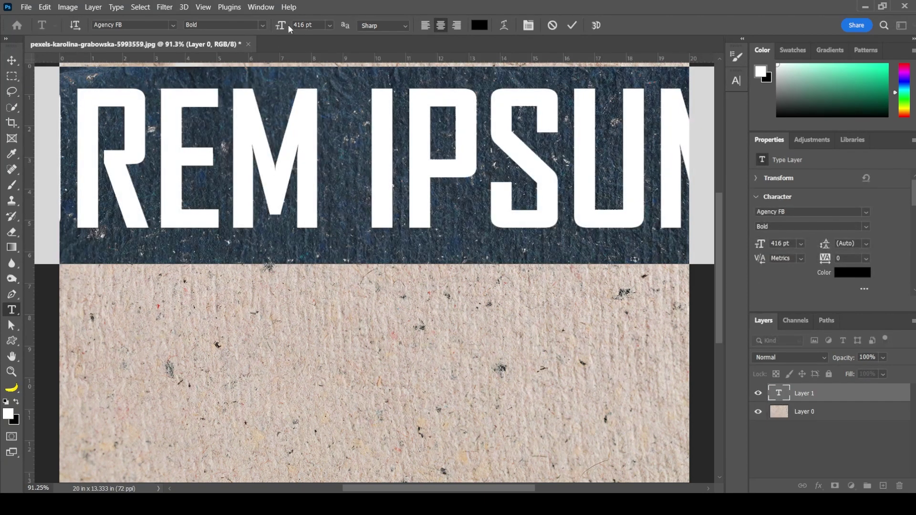
pyautogui.moveTo(283, 28); pyautogui.dragTo(199, 40)
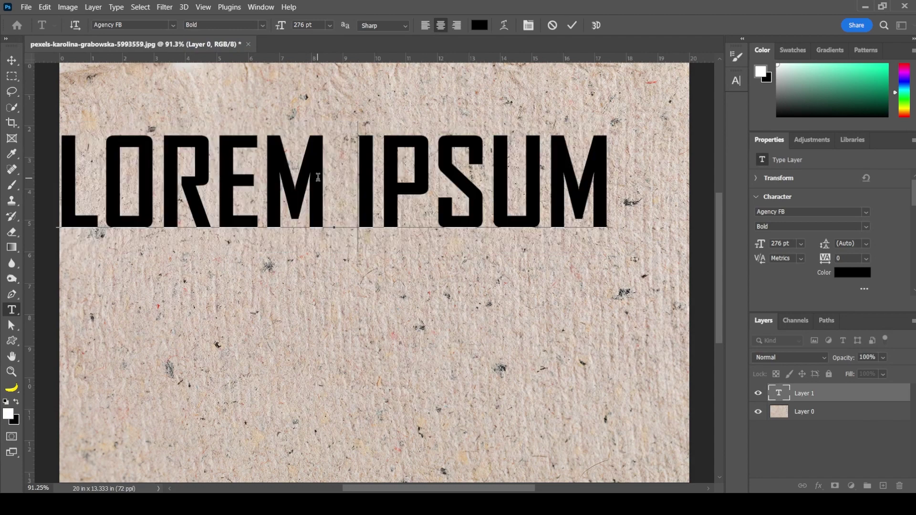
pyautogui.write('TEXT BL')
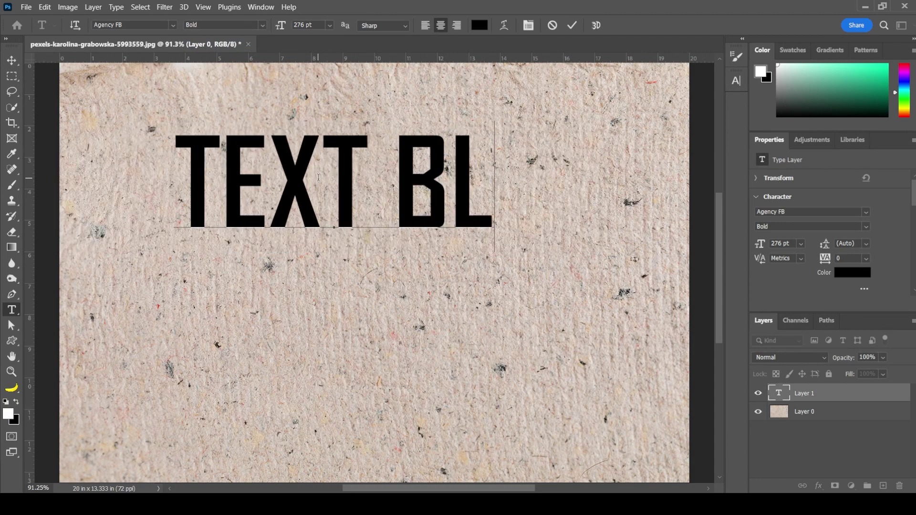
pyautogui.write('EED ')
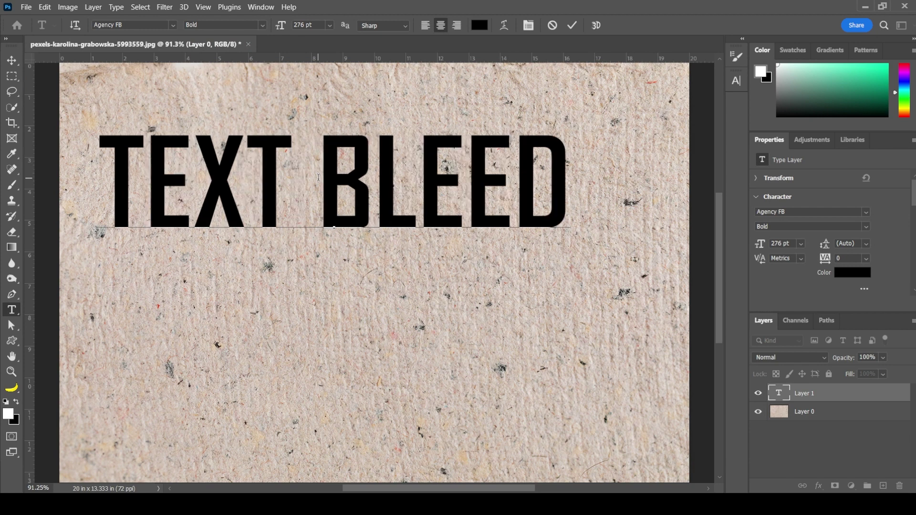
pyautogui.write('E')
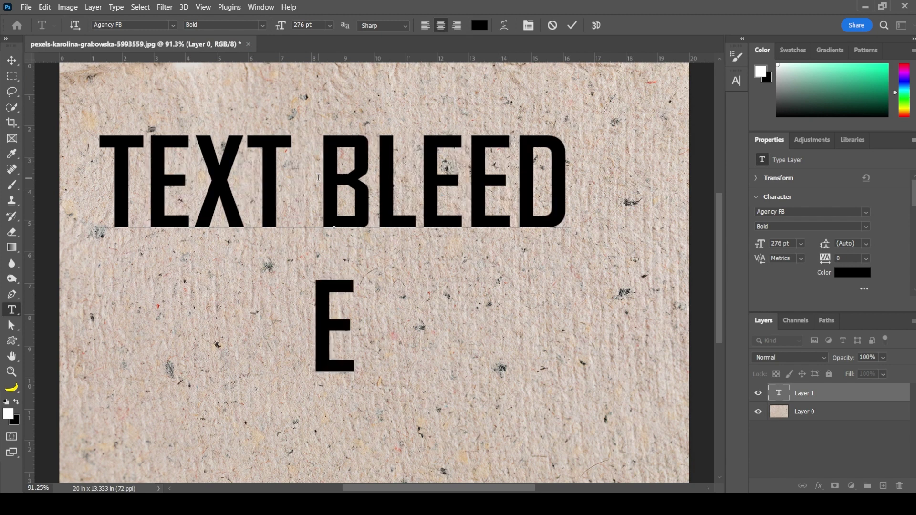
pyautogui.write('FFECT')
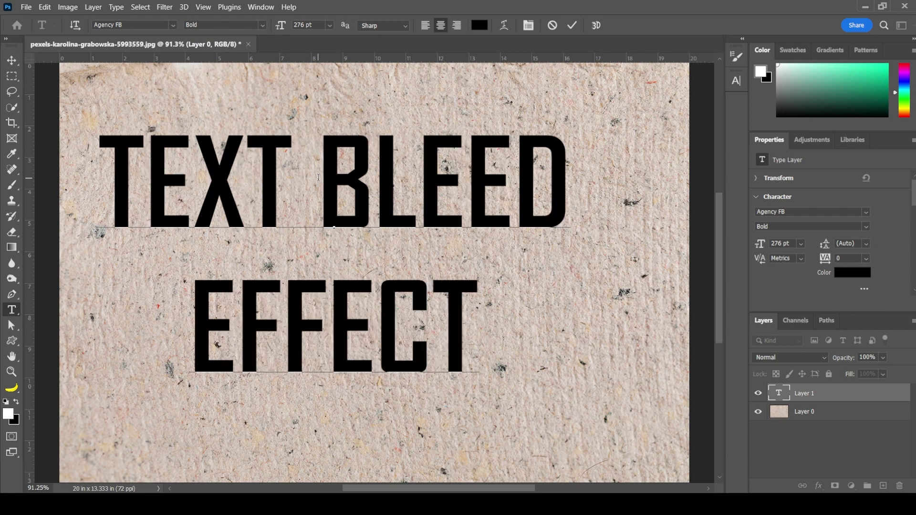
pyautogui.hotkey('ctrl', 'Return')
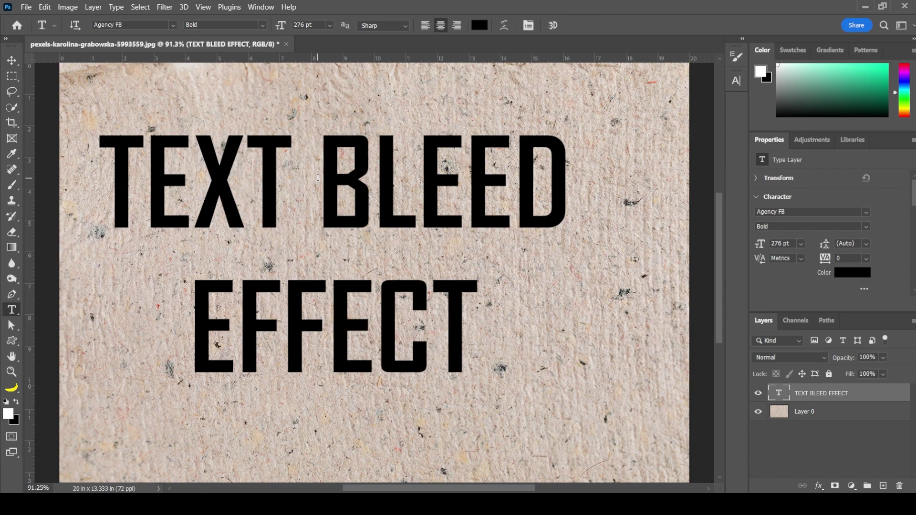
# Free-transform the title to move it to the centre of the page
pyautogui.hotkey('ctrl', 't')
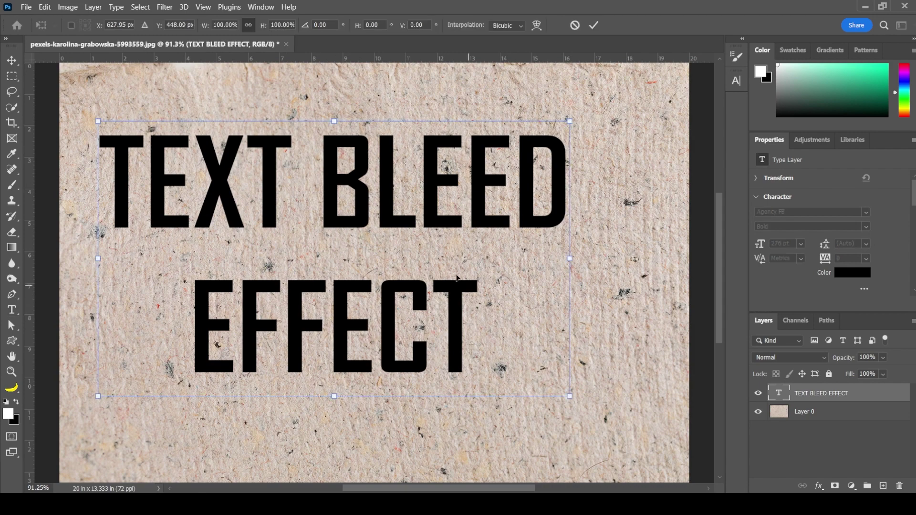
pyautogui.moveTo(442, 295); pyautogui.dragTo(489, 315)
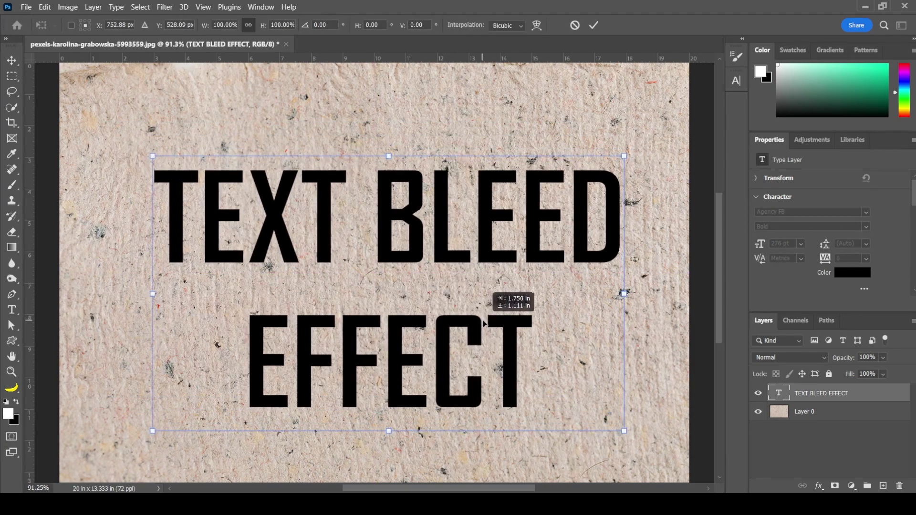
pyautogui.press('Return')
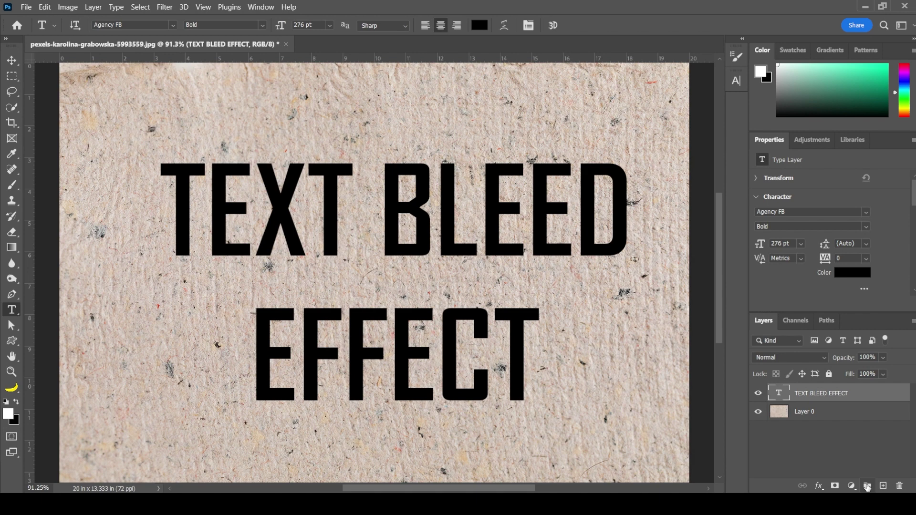
# Put the text layer in a new Group 1, with a new empty layer beneath it
pyautogui.click(867, 487)
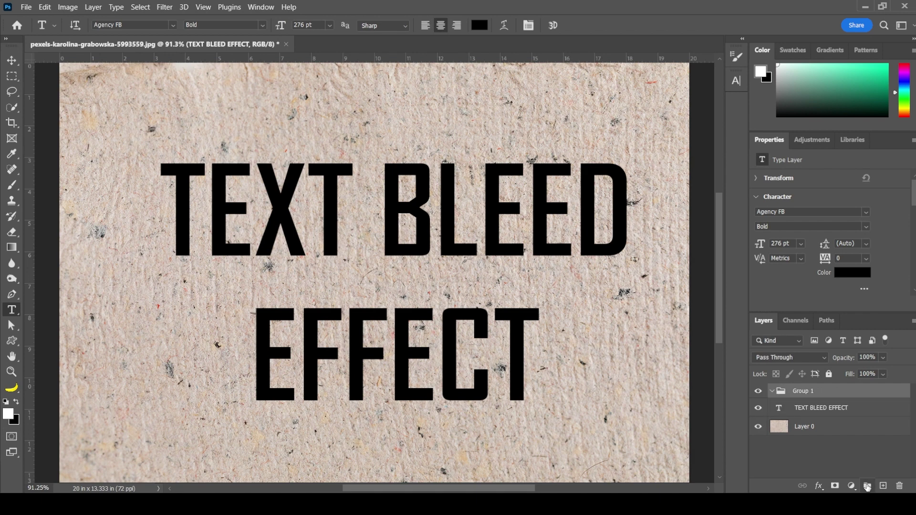
pyautogui.click(843, 409)
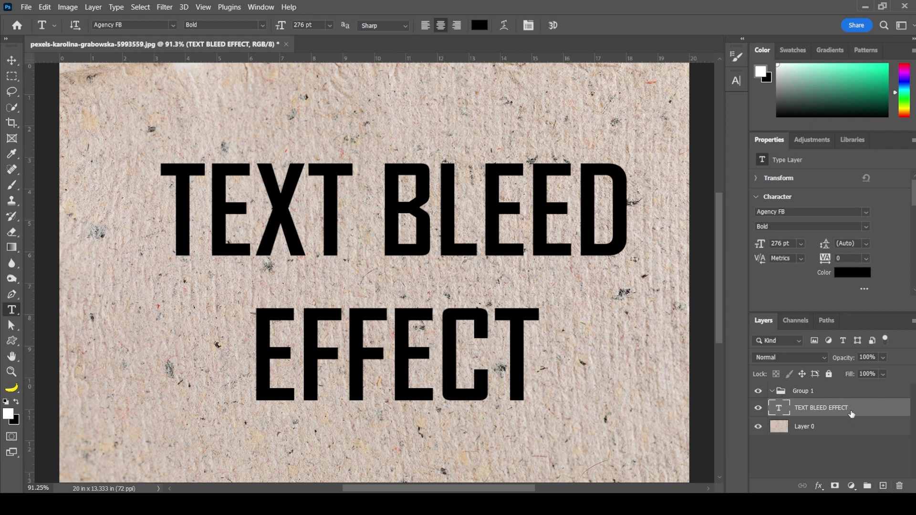
pyautogui.moveTo(852, 413); pyautogui.dragTo(852, 392)
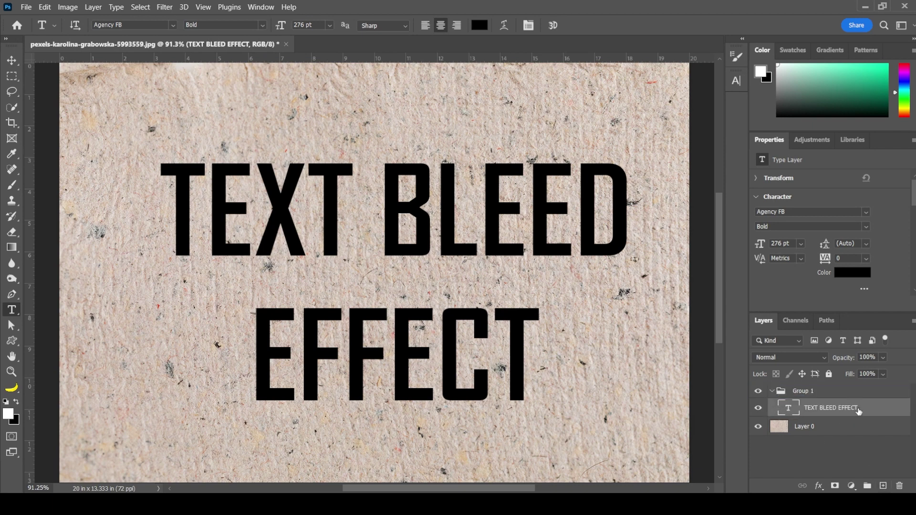
pyautogui.click(883, 486)
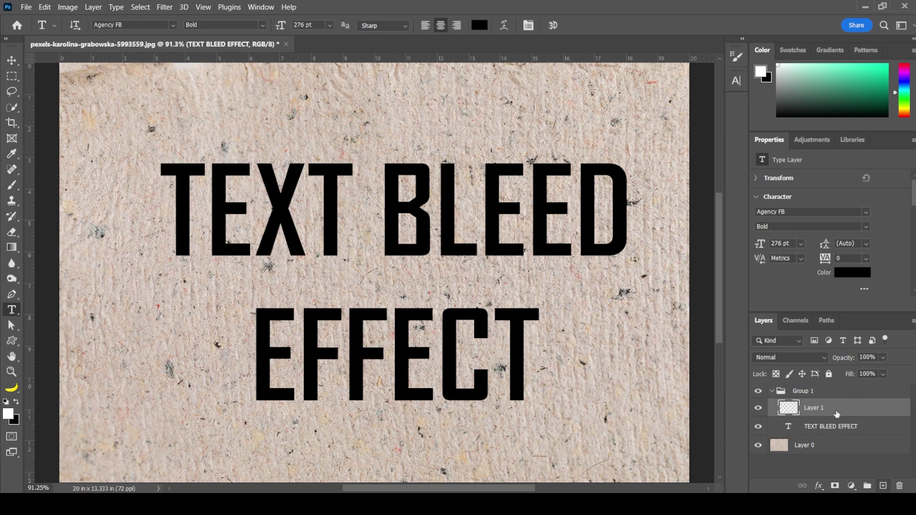
pyautogui.moveTo(837, 414); pyautogui.dragTo(853, 433)
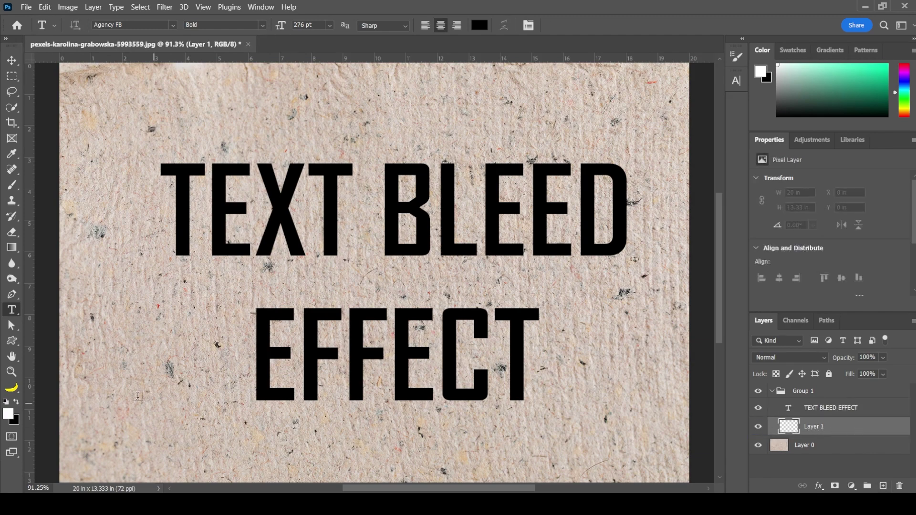
# Fill the new layer with white using the Paint Bucket
pyautogui.click(8, 413)
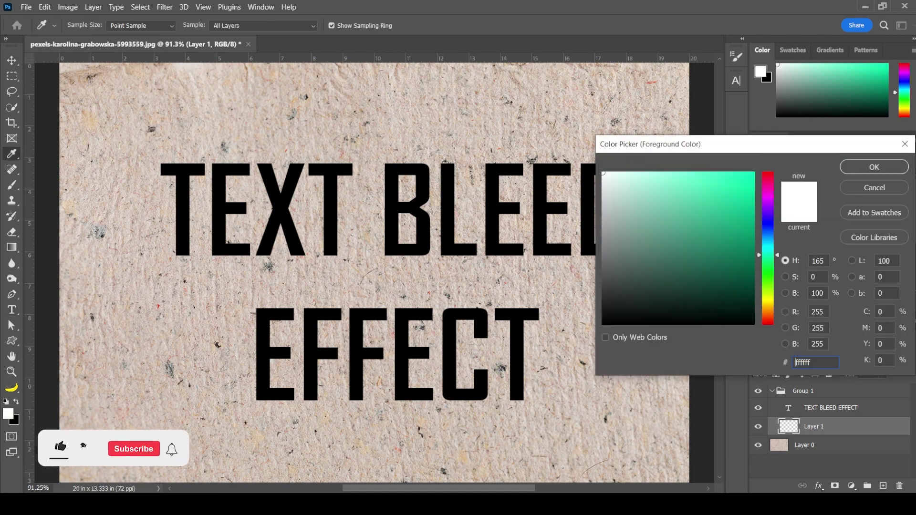
pyautogui.click(873, 167)
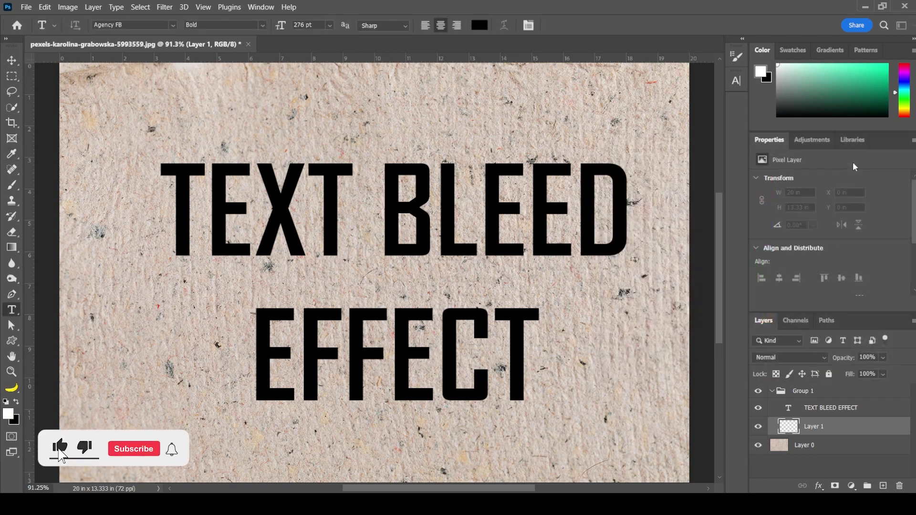
pyautogui.rightClick(12, 248)
pyautogui.click(42, 263)
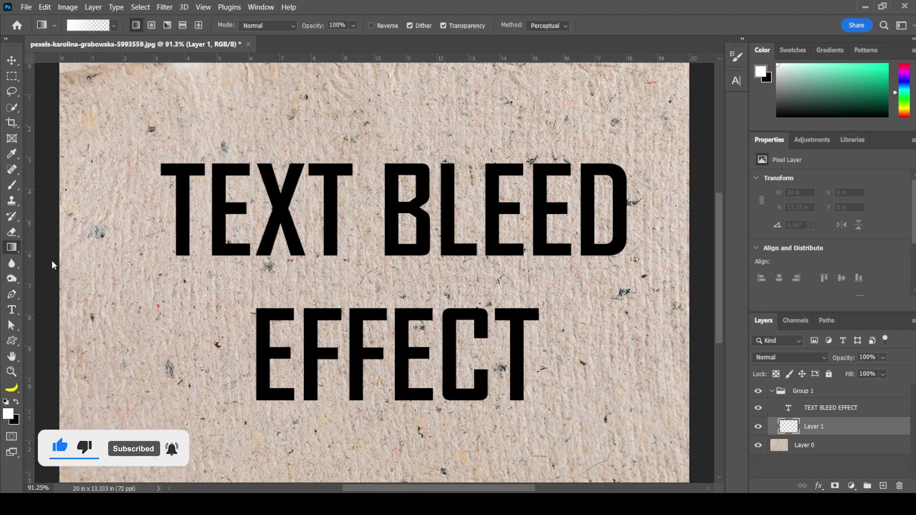
pyautogui.click(189, 293)
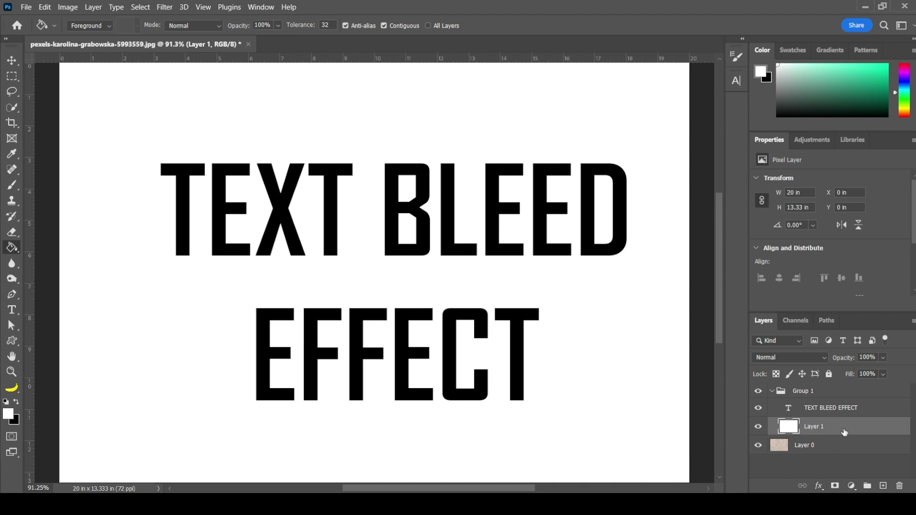
# Convert the text and white Layer 1 together into one smart object
pyautogui.hotkey('alt', ']')
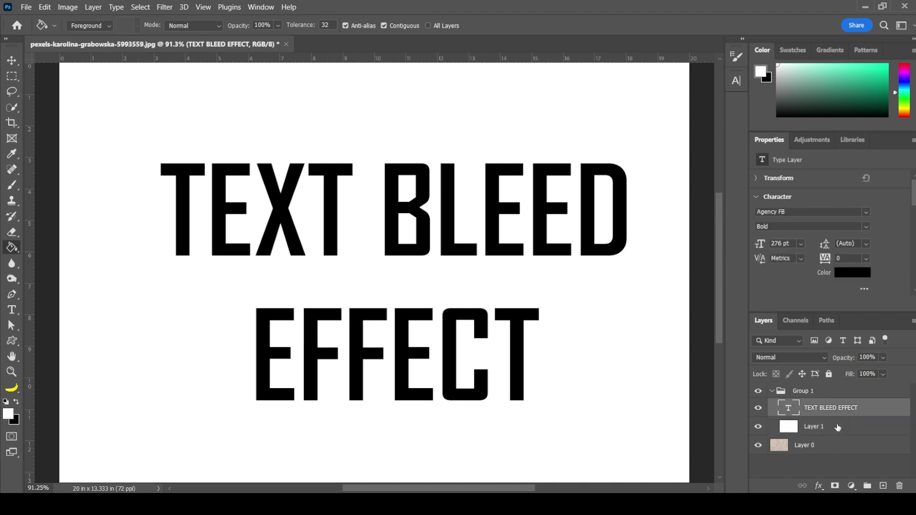
pyautogui.click(837, 426)
pyautogui.rightClick(837, 424)
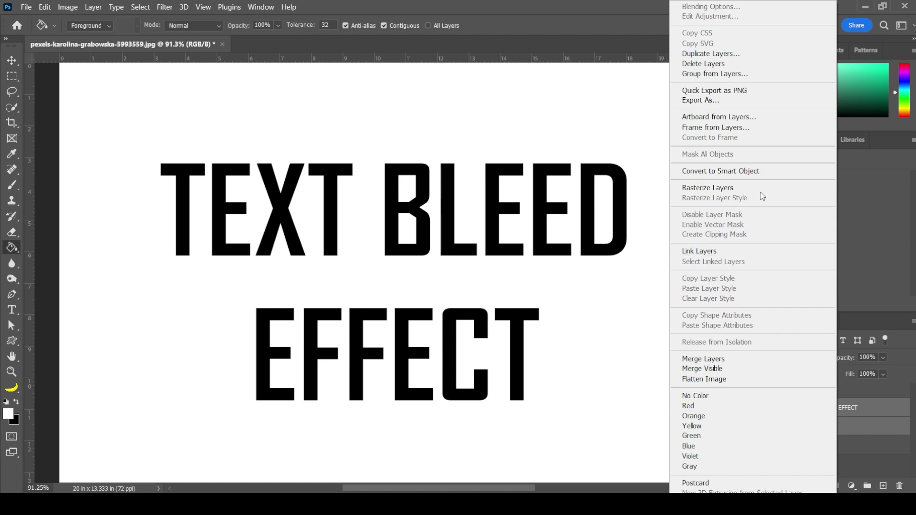
pyautogui.click(755, 172)
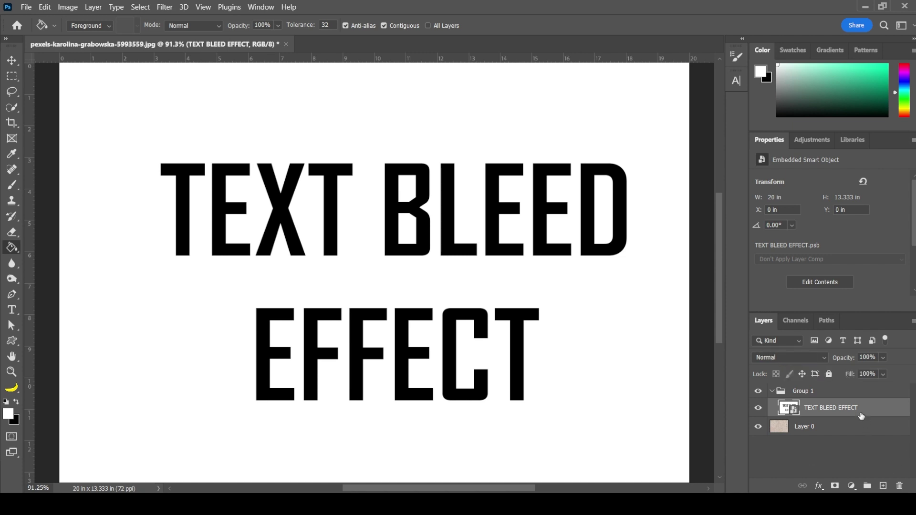
# Apply Filter > Pixelate > Crystallize with cell size 6 to the title
pyautogui.click(165, 7)
pyautogui.moveTo(178, 194)
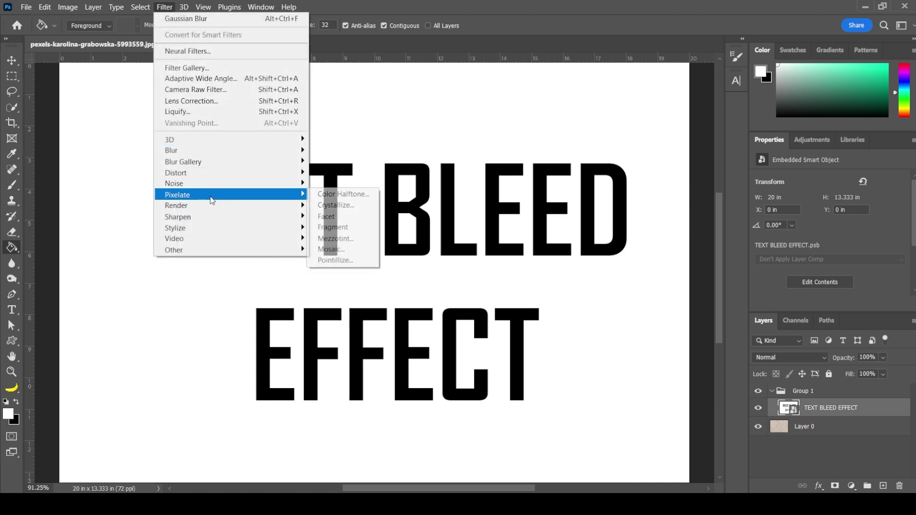
pyautogui.click(338, 206)
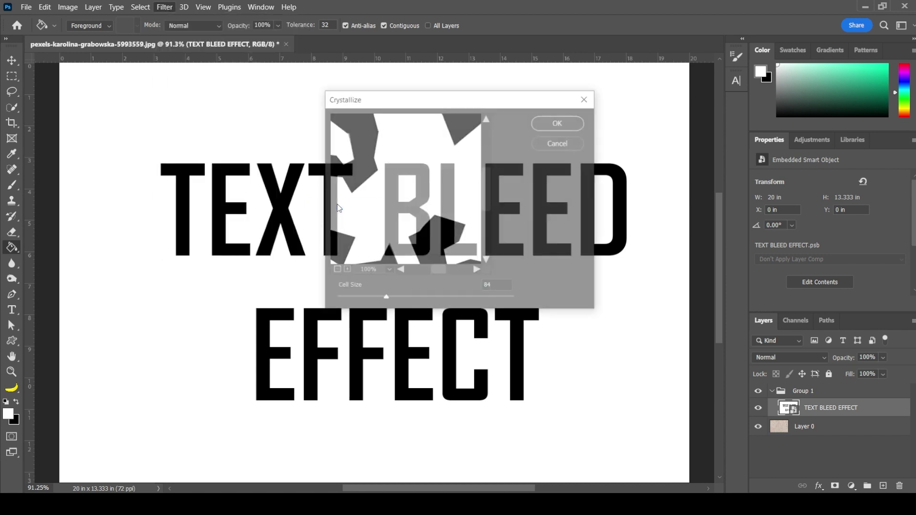
pyautogui.moveTo(453, 108); pyautogui.dragTo(629, 103)
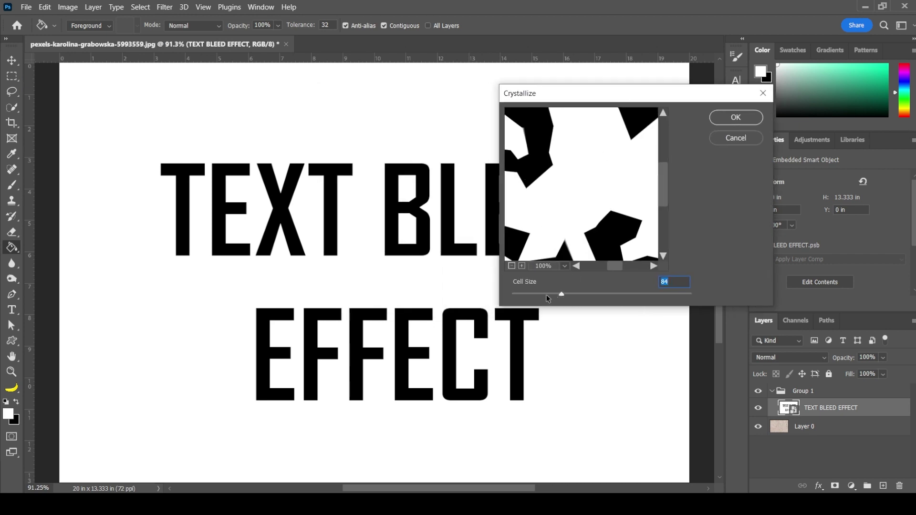
pyautogui.click(511, 266)
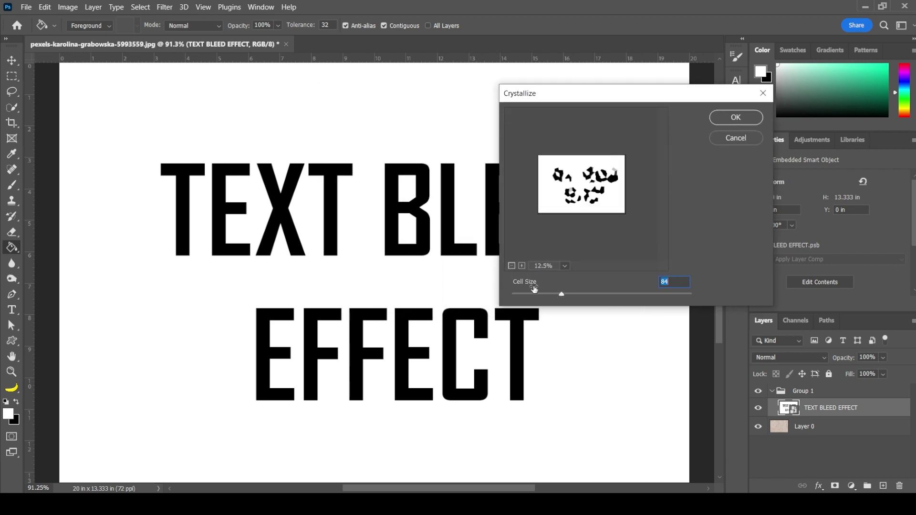
pyautogui.moveTo(556, 294); pyautogui.dragTo(523, 294)
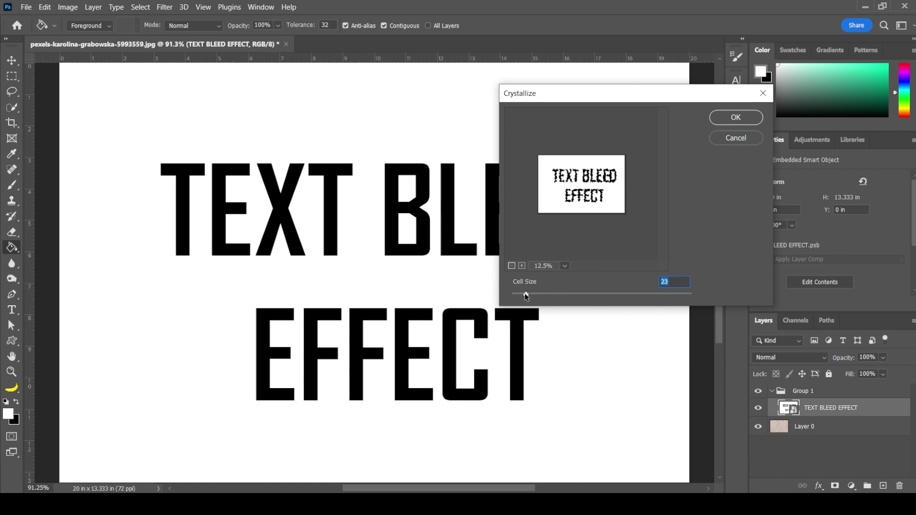
pyautogui.click(522, 266)
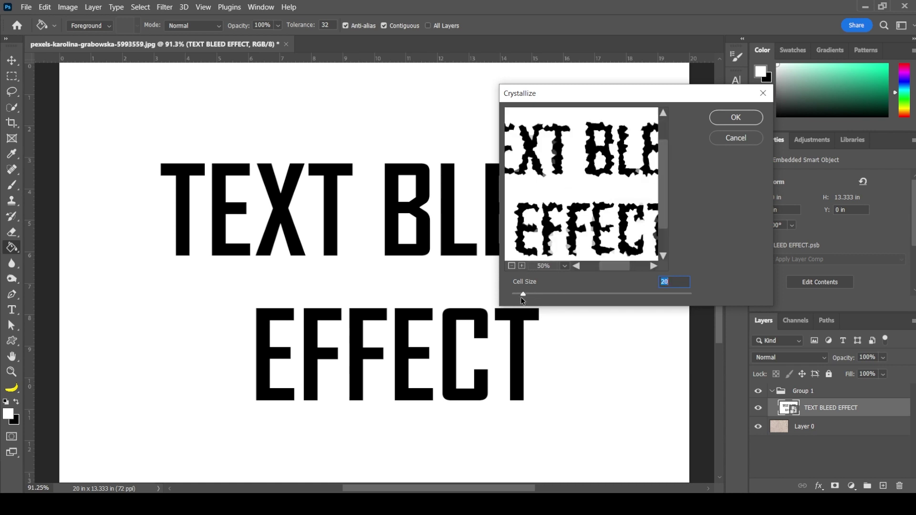
pyautogui.moveTo(522, 294); pyautogui.dragTo(514, 294)
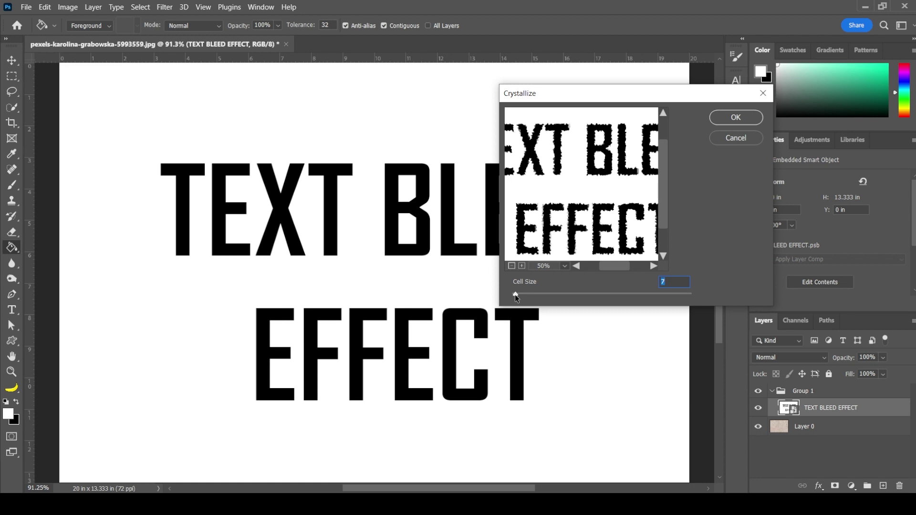
pyautogui.moveTo(515, 295); pyautogui.dragTo(514, 295)
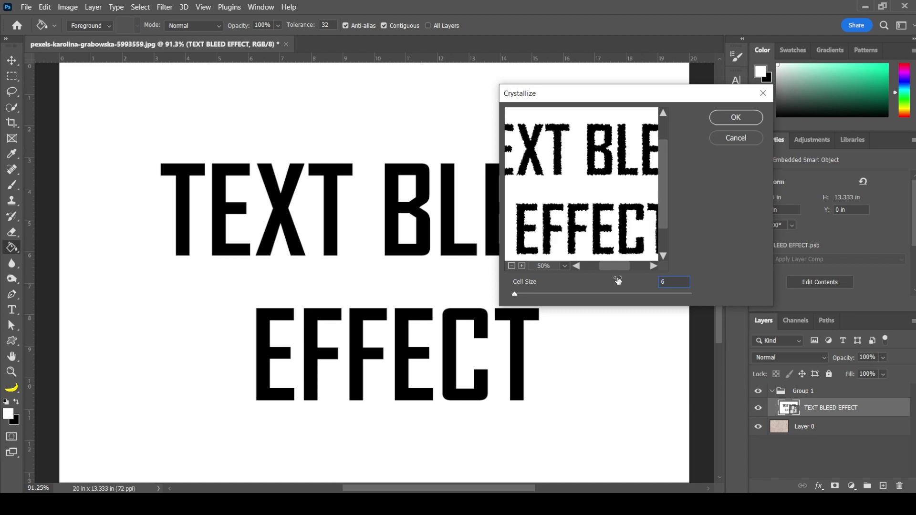
pyautogui.click(741, 118)
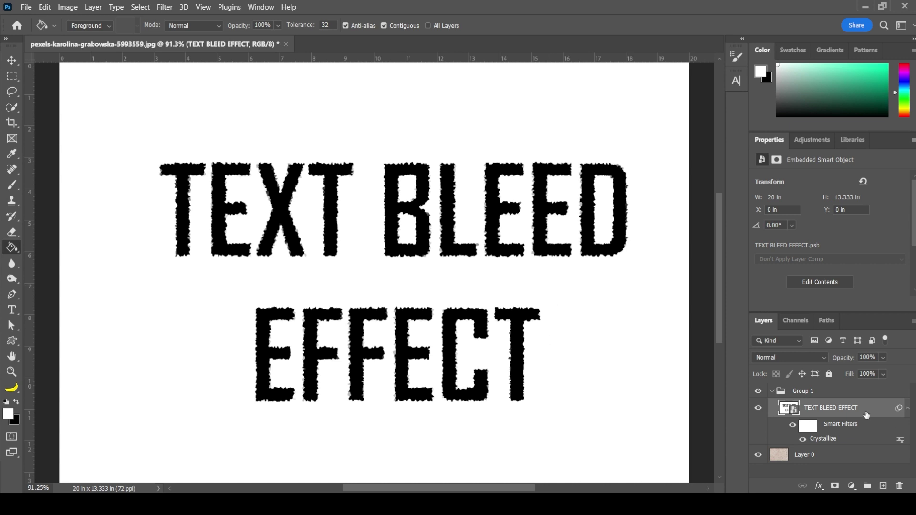
# Apply a Gaussian Blur with a 2.0 pixel radius to the crystallized title
pyautogui.click(164, 7)
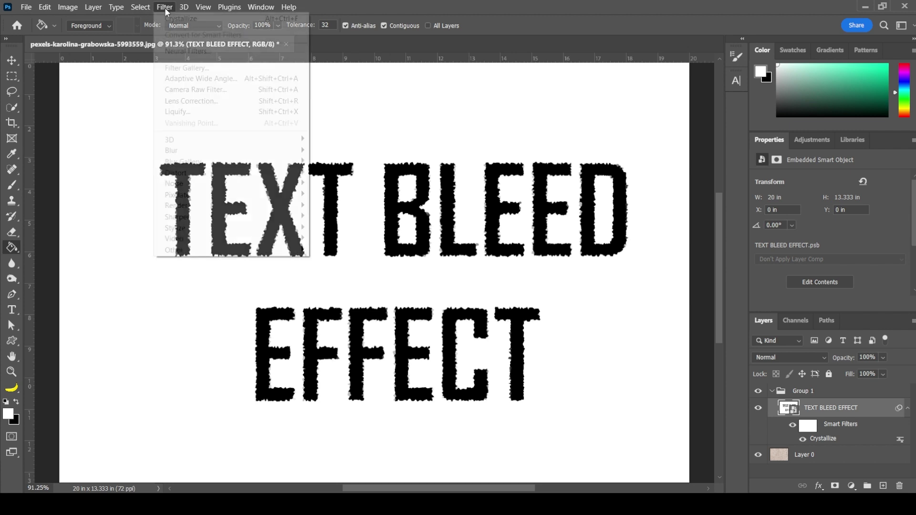
pyautogui.moveTo(171, 150)
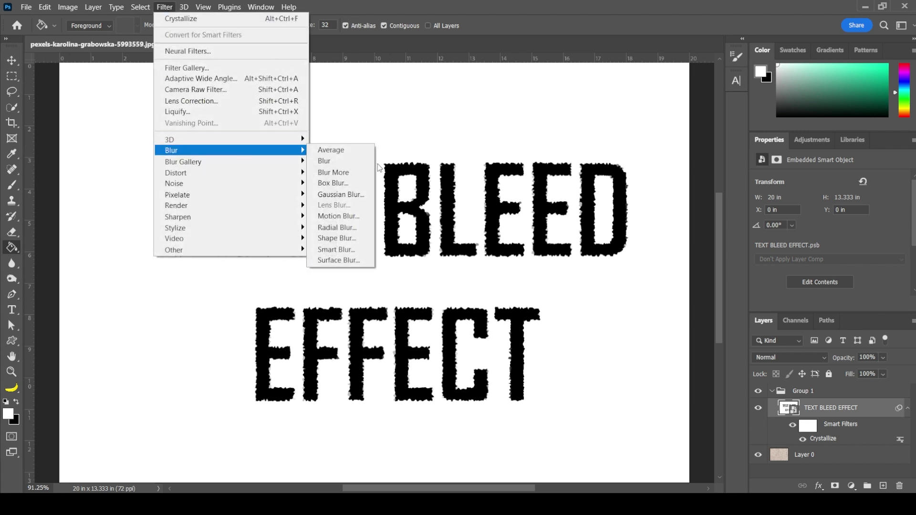
pyautogui.click(358, 194)
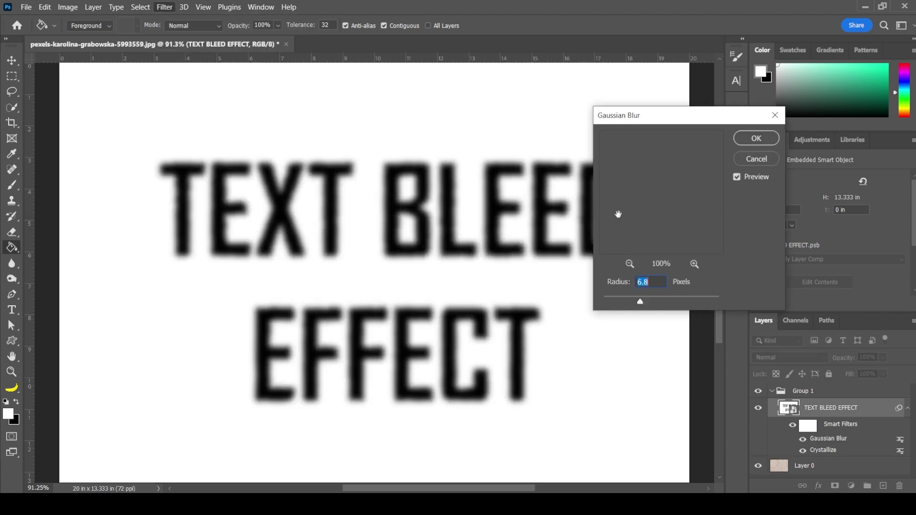
pyautogui.moveTo(642, 117); pyautogui.dragTo(669, 119)
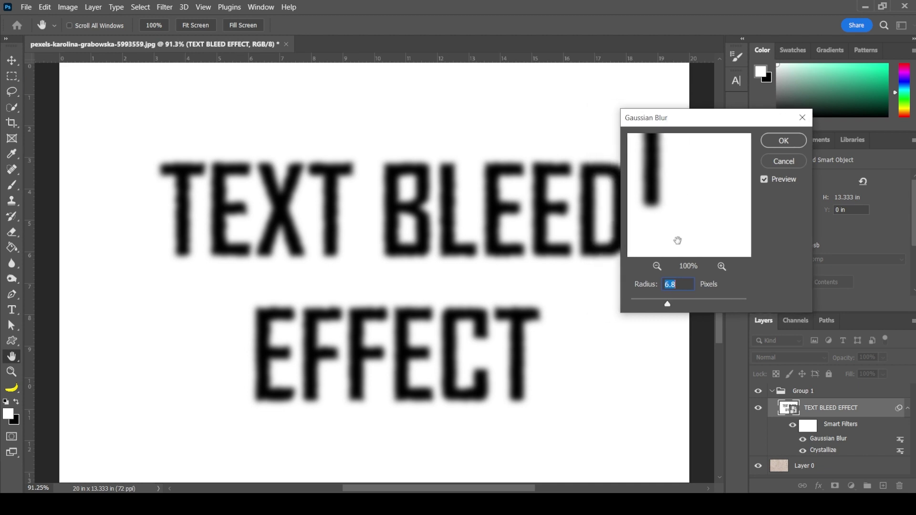
pyautogui.moveTo(667, 304); pyautogui.dragTo(645, 305)
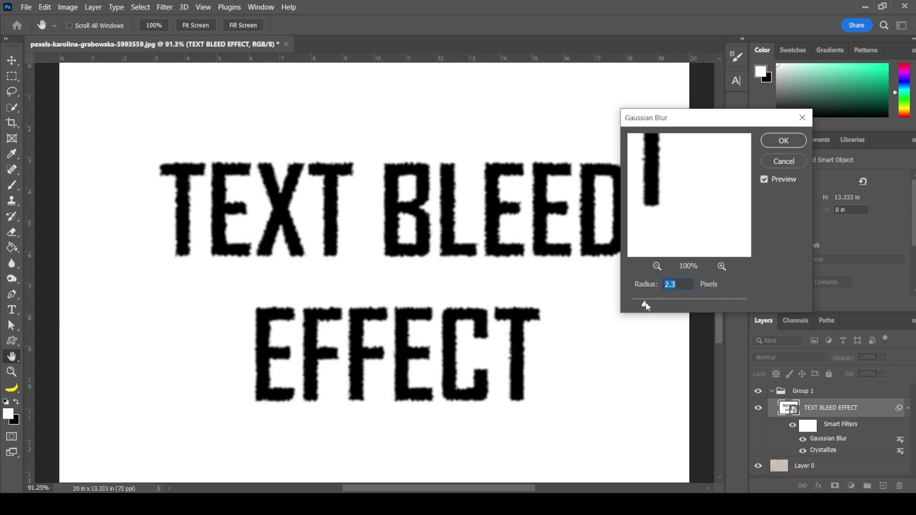
pyautogui.click(646, 305)
pyautogui.click(644, 306)
pyautogui.click(774, 142)
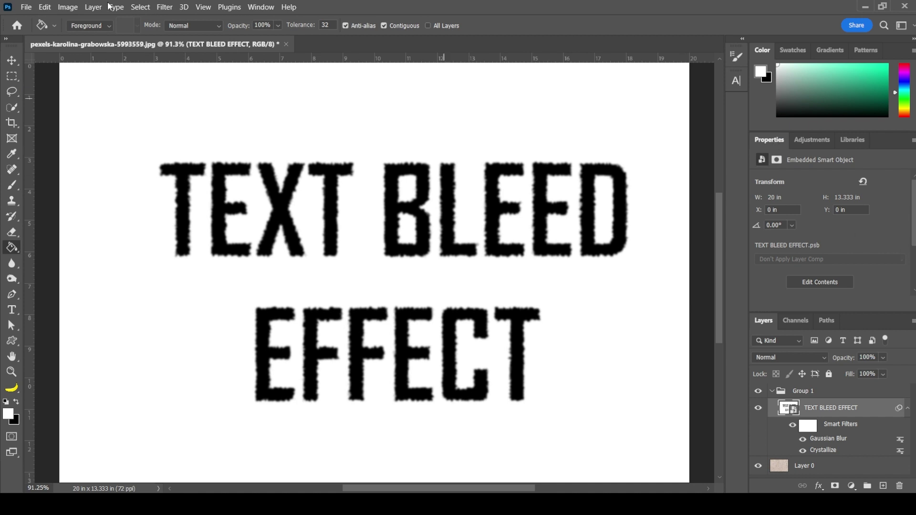
# Apply Levels with inputs 44 and 126, then copy Crystallize to the stack top
pyautogui.click(67, 7)
pyautogui.moveTo(85, 35)
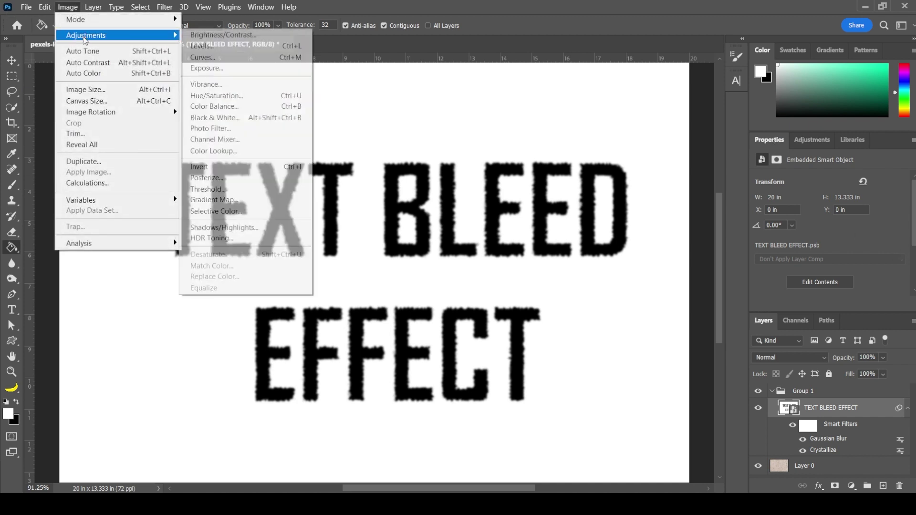
pyautogui.click(211, 46)
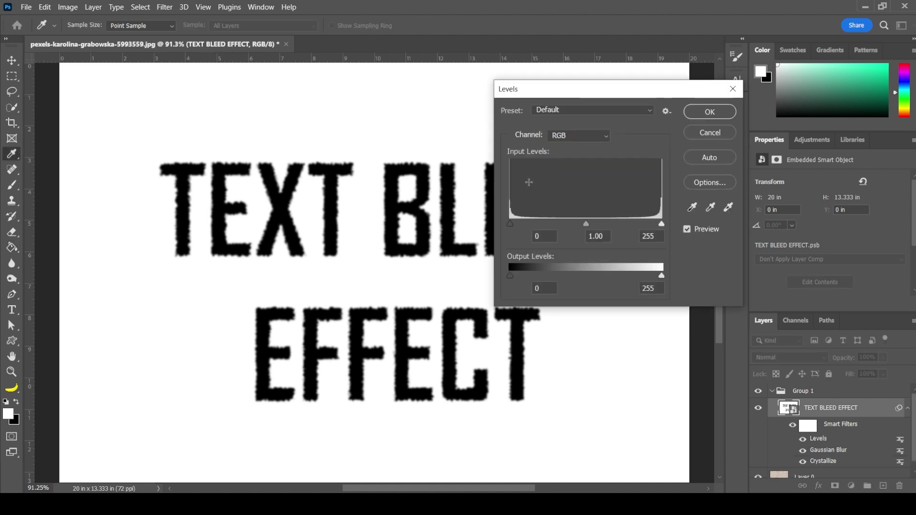
pyautogui.moveTo(661, 225); pyautogui.dragTo(585, 224)
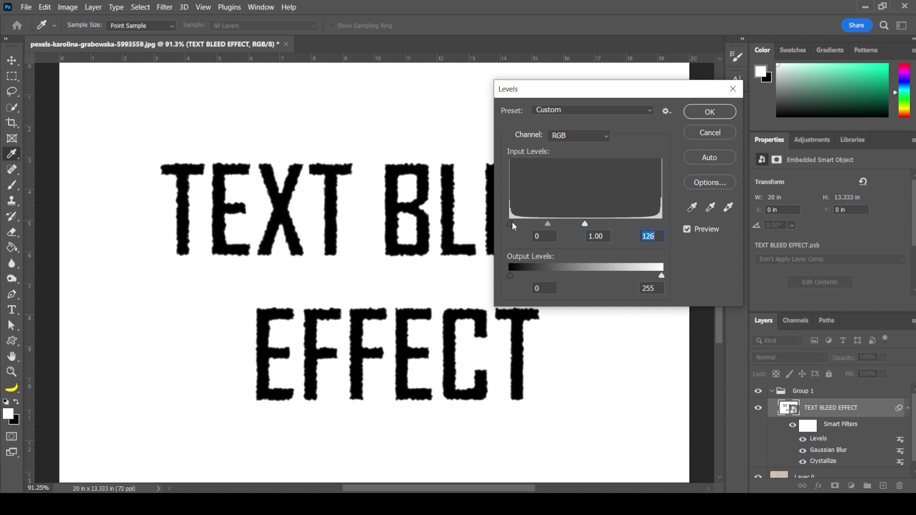
pyautogui.moveTo(511, 223); pyautogui.dragTo(530, 222)
pyautogui.click(533, 221)
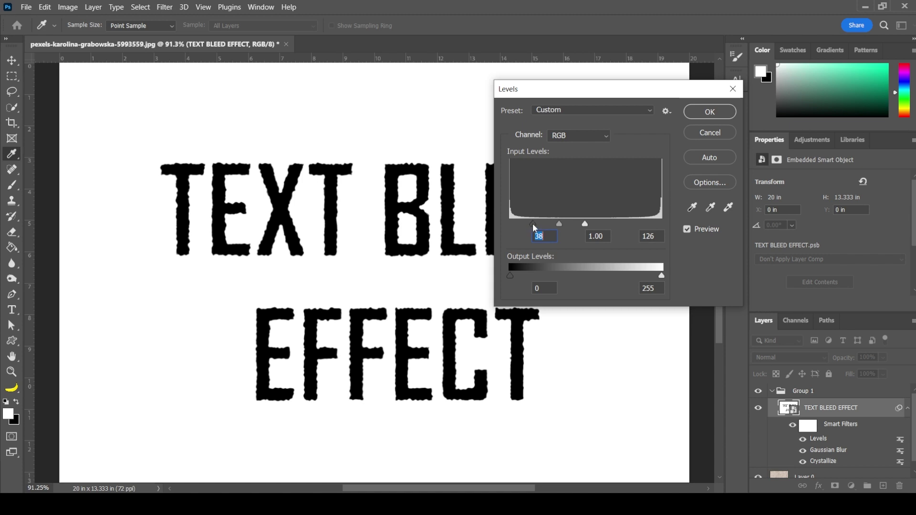
pyautogui.click(708, 113)
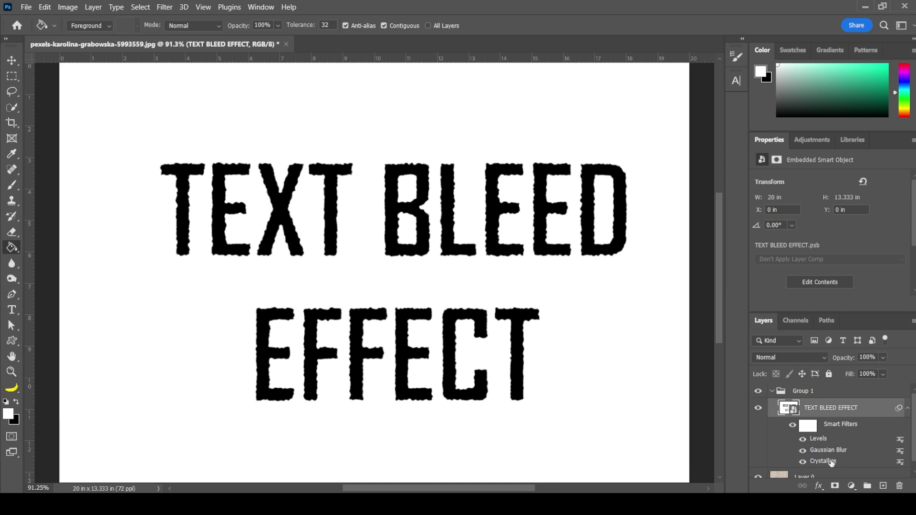
pyautogui.moveTo(830, 461); pyautogui.dragTo(827, 432)
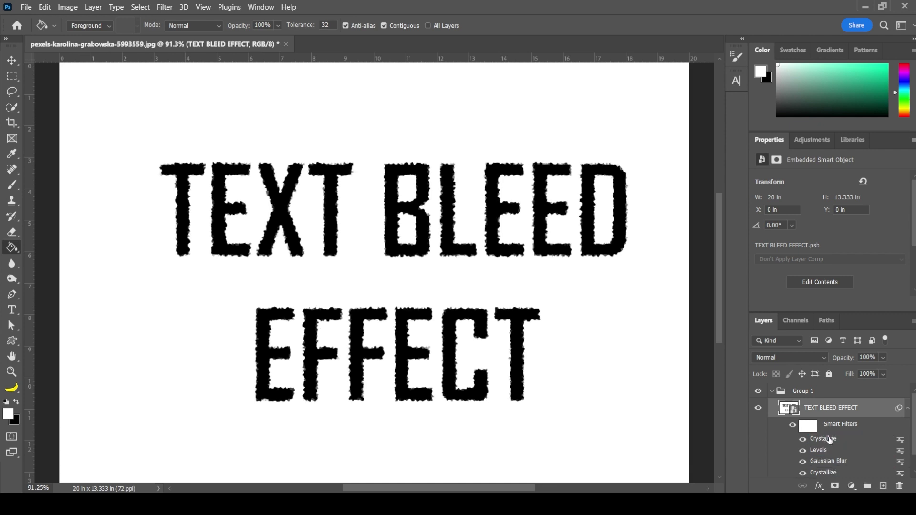
# Set the duplicated top Crystallize filter to cell size 13
pyautogui.doubleClick(856, 432)
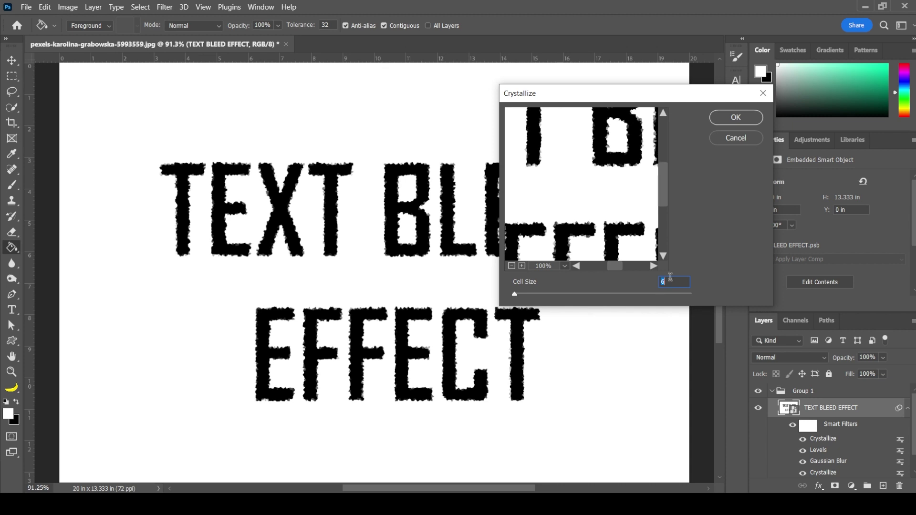
pyautogui.click(519, 294)
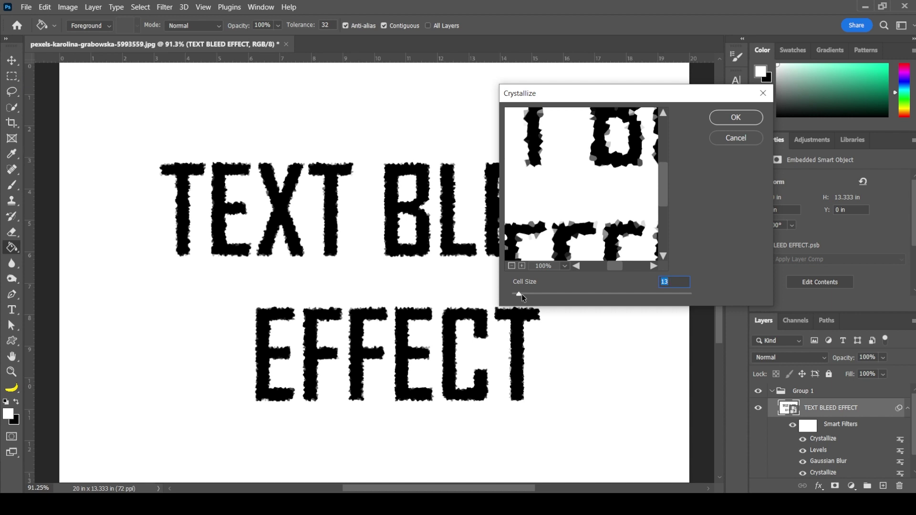
pyautogui.click(747, 115)
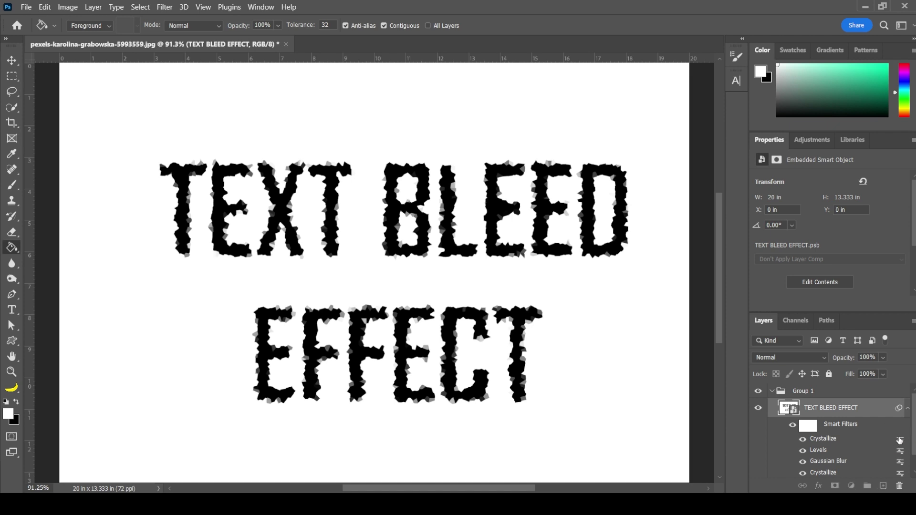
# Set the top Crystallize filter's blending to Multiply at 55% opacity
pyautogui.doubleClick(900, 439)
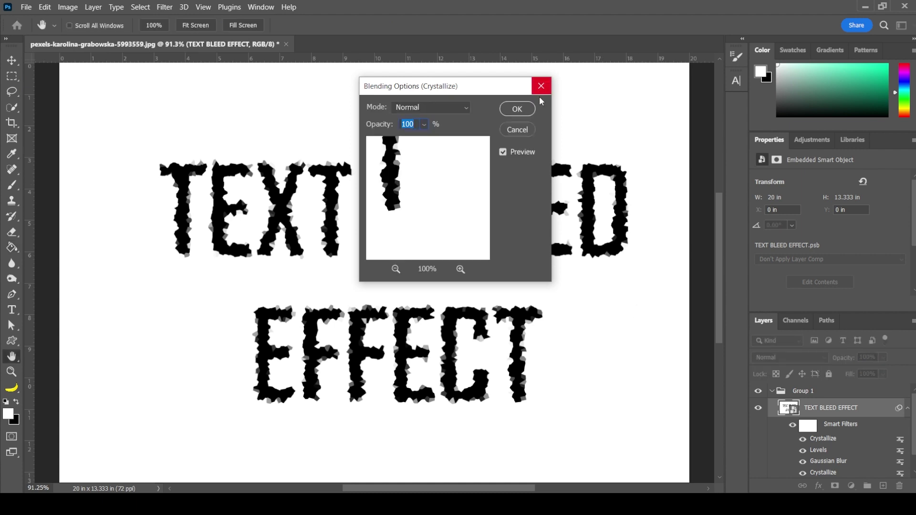
pyautogui.click(462, 106)
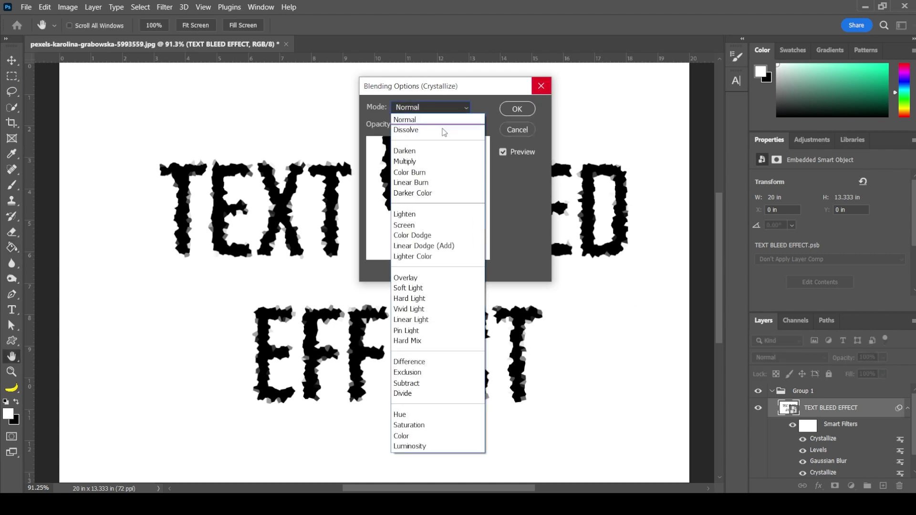
pyautogui.click(418, 163)
pyautogui.click(423, 125)
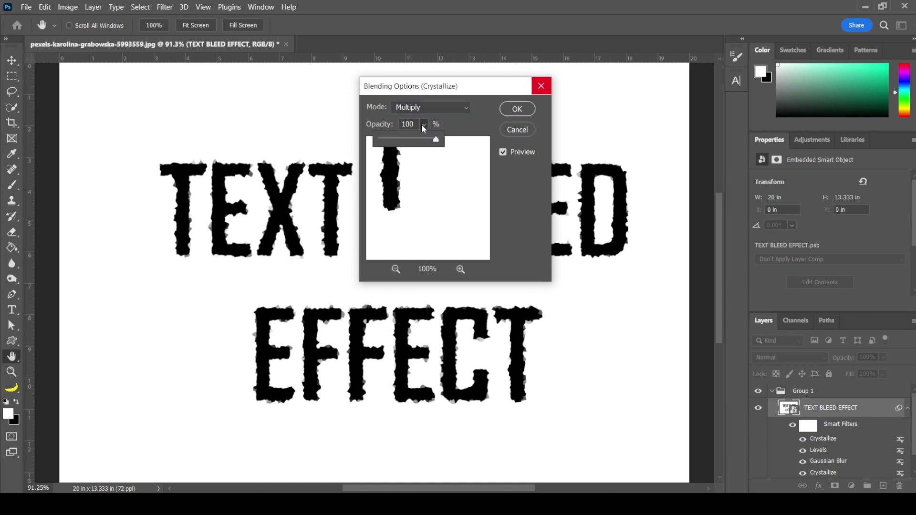
pyautogui.click(408, 143)
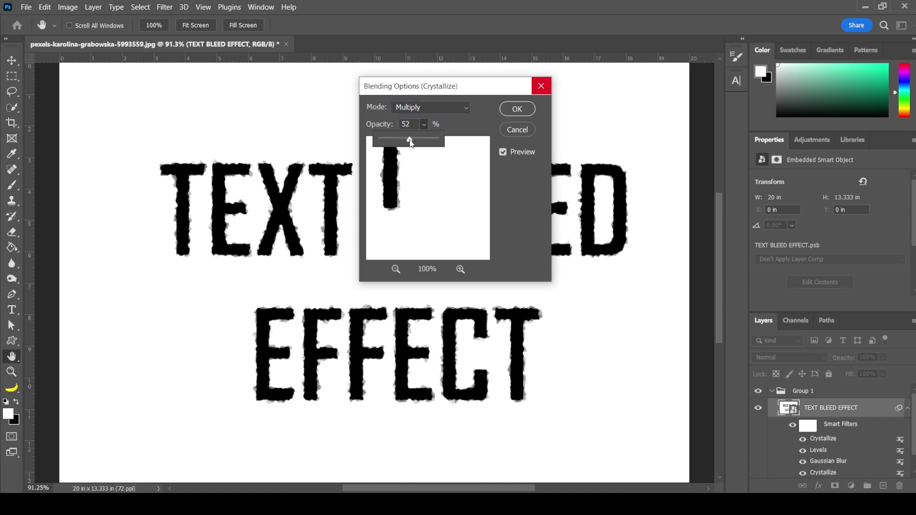
pyautogui.moveTo(411, 143); pyautogui.dragTo(409, 144)
pyautogui.click(511, 111)
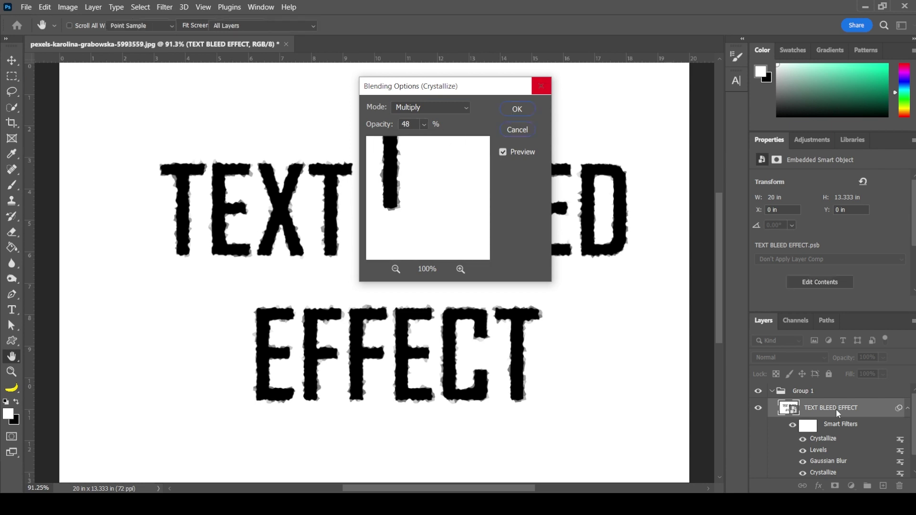
# Change the top Crystallize to cell size 11 and move the other Crystallize up beside it
pyautogui.doubleClick(831, 440)
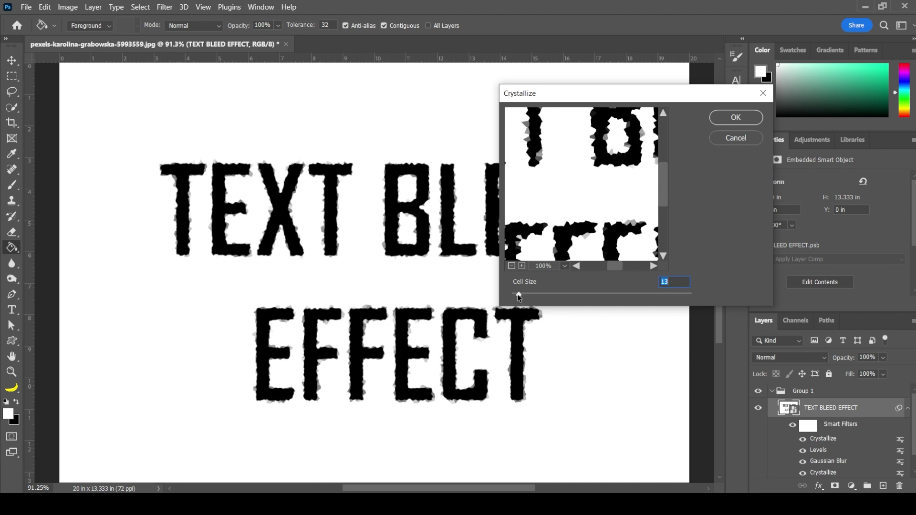
pyautogui.moveTo(517, 294); pyautogui.dragTo(516, 294)
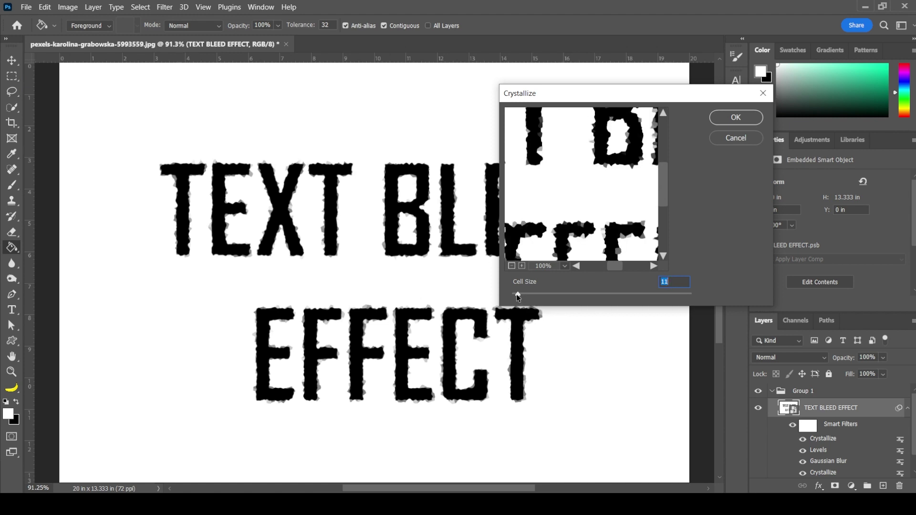
pyautogui.click(742, 119)
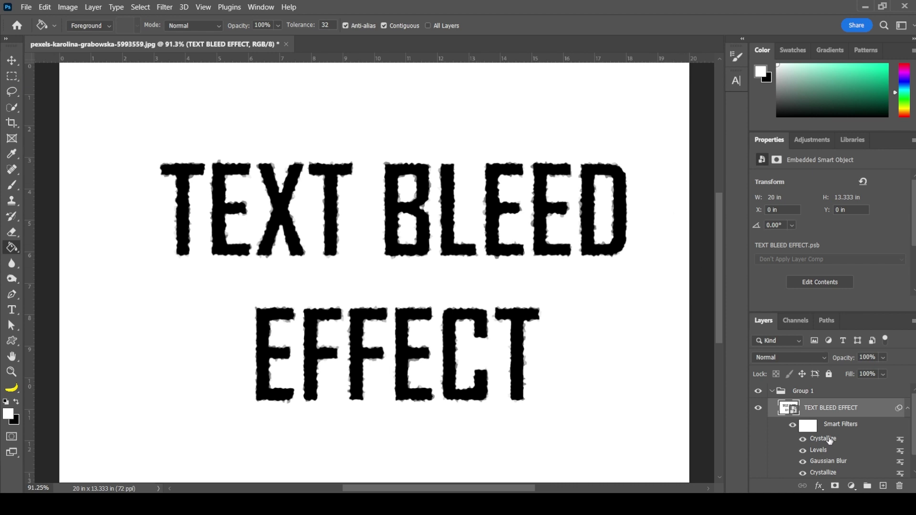
pyautogui.moveTo(831, 440); pyautogui.dragTo(828, 424)
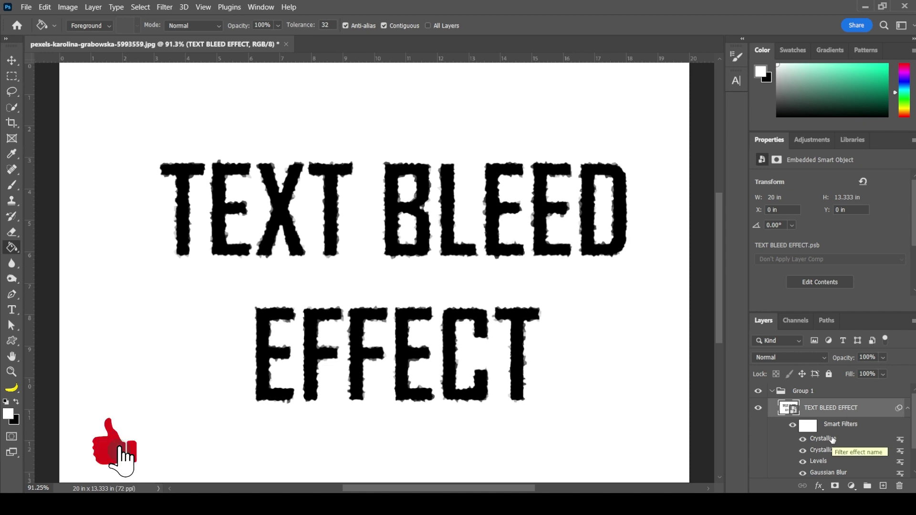
# Change the second Crystallize filter's cell size to 10
pyautogui.doubleClick(833, 439)
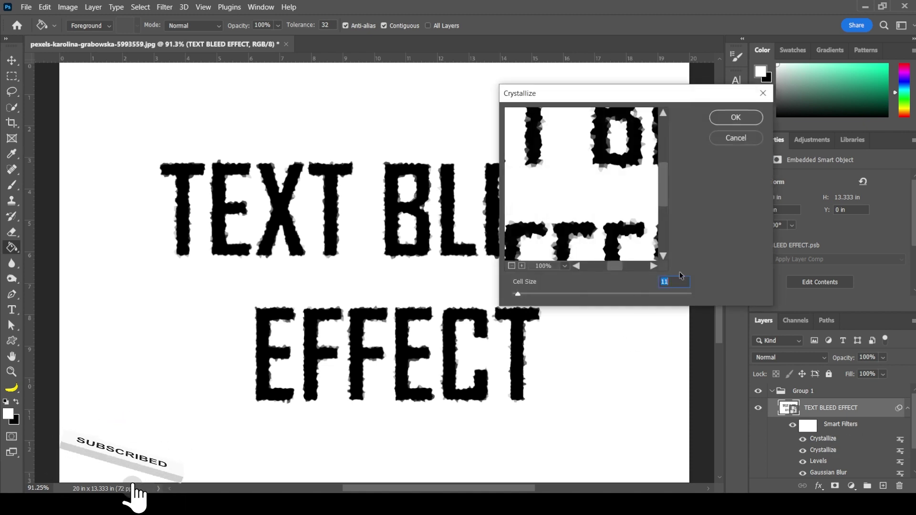
pyautogui.moveTo(518, 293); pyautogui.dragTo(522, 294)
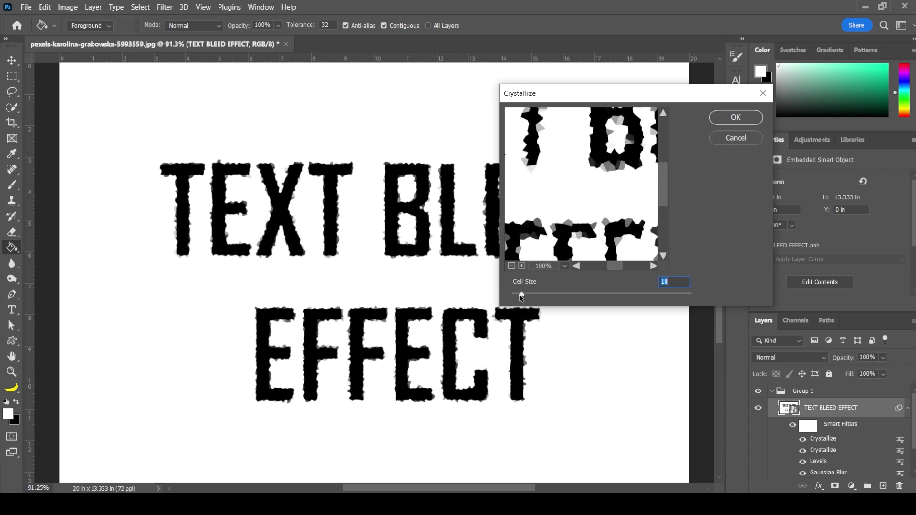
pyautogui.click(517, 293)
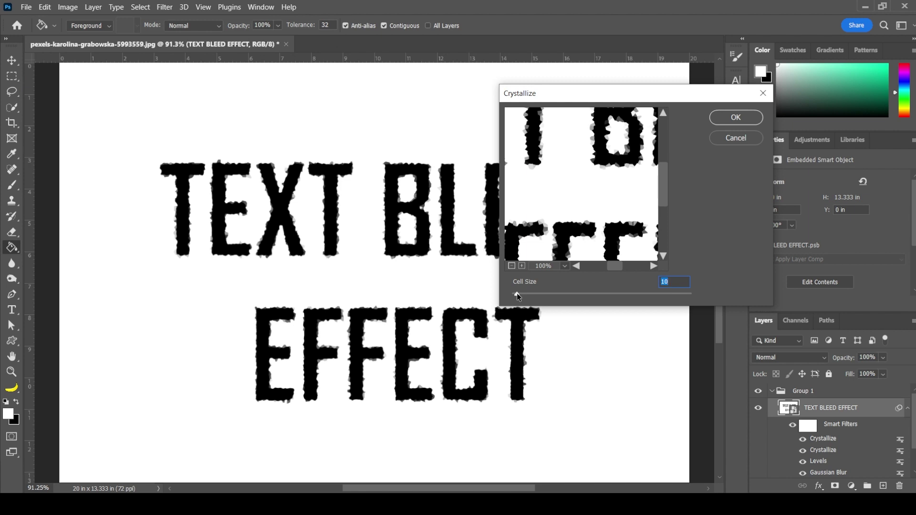
pyautogui.click(734, 122)
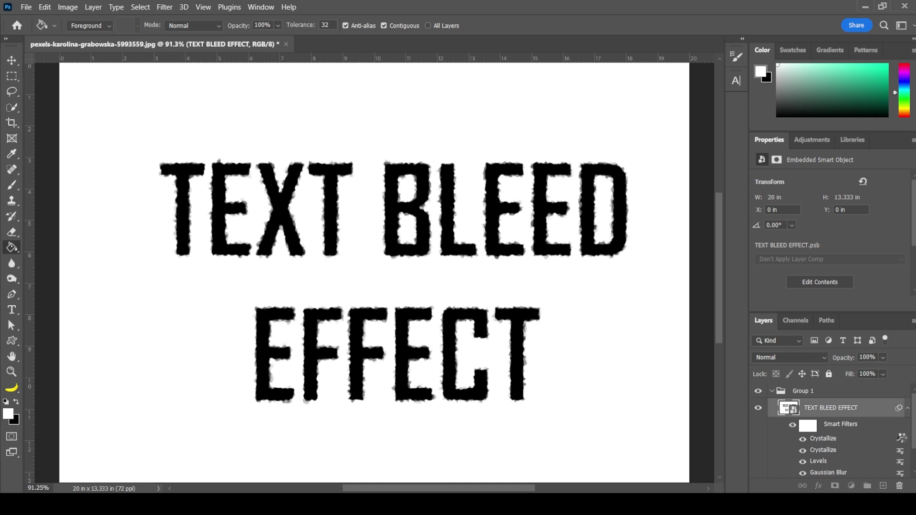
# Blend that Crystallize filter in Multiply at 30% opacity
pyautogui.doubleClick(901, 438)
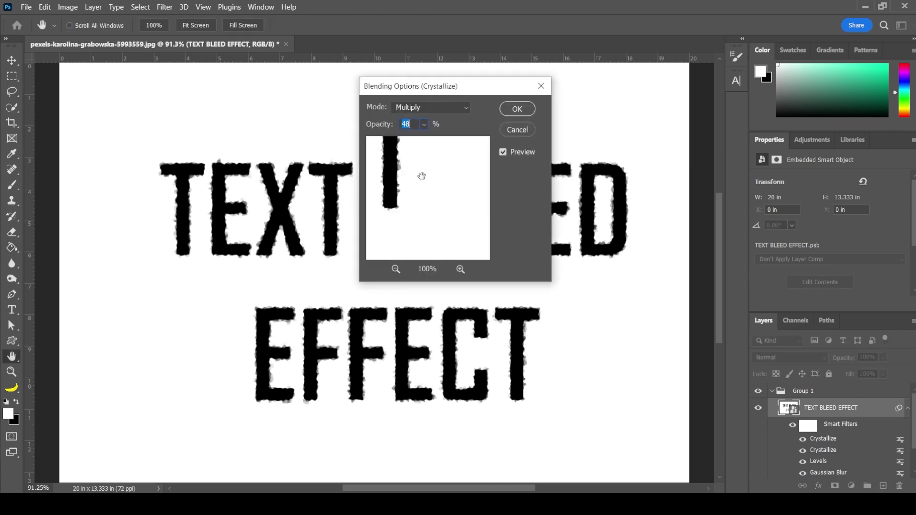
pyautogui.click(423, 125)
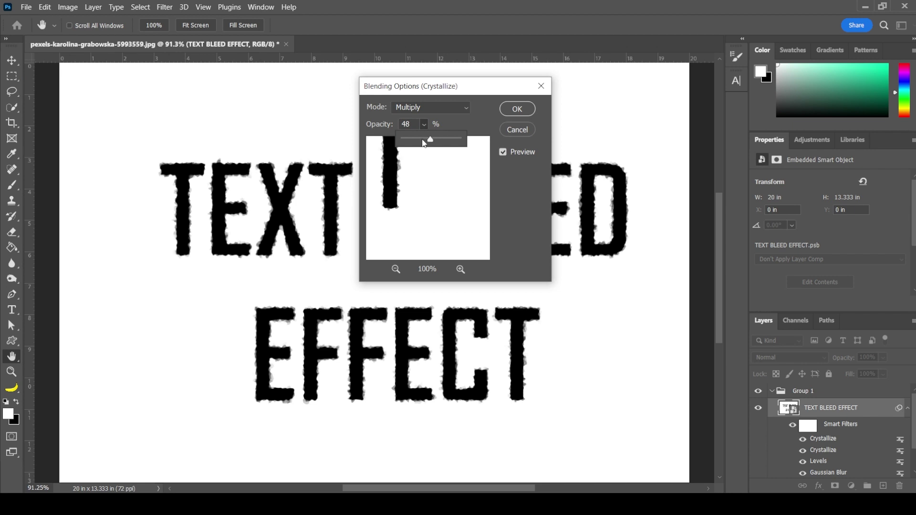
pyautogui.click(422, 138)
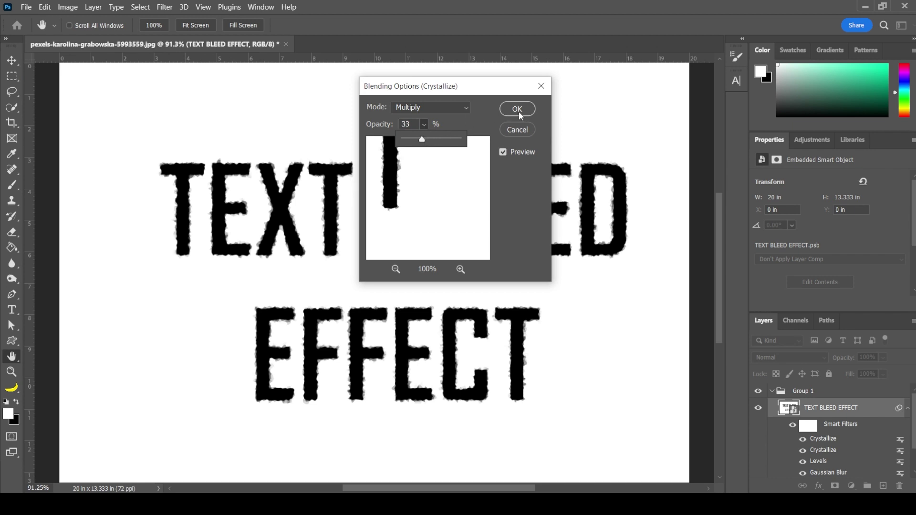
pyautogui.moveTo(422, 140); pyautogui.dragTo(423, 143)
pyautogui.click(514, 113)
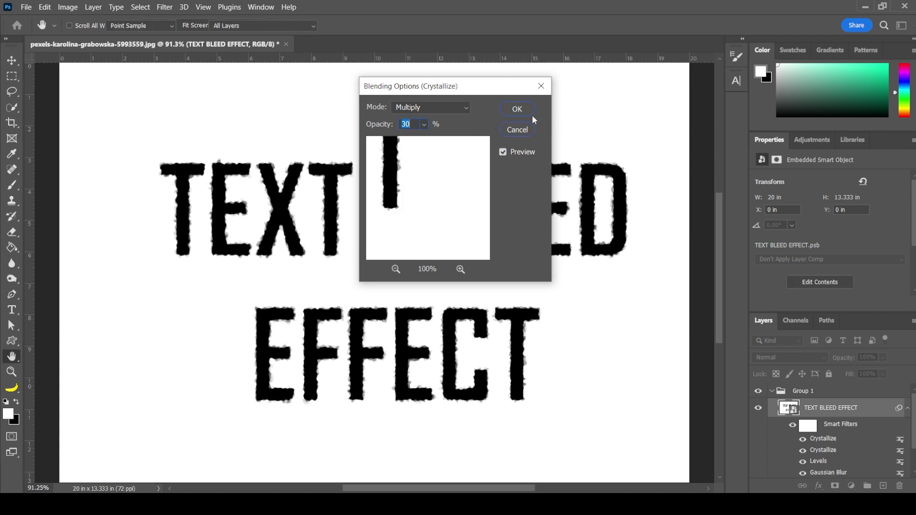
pyautogui.click(531, 115)
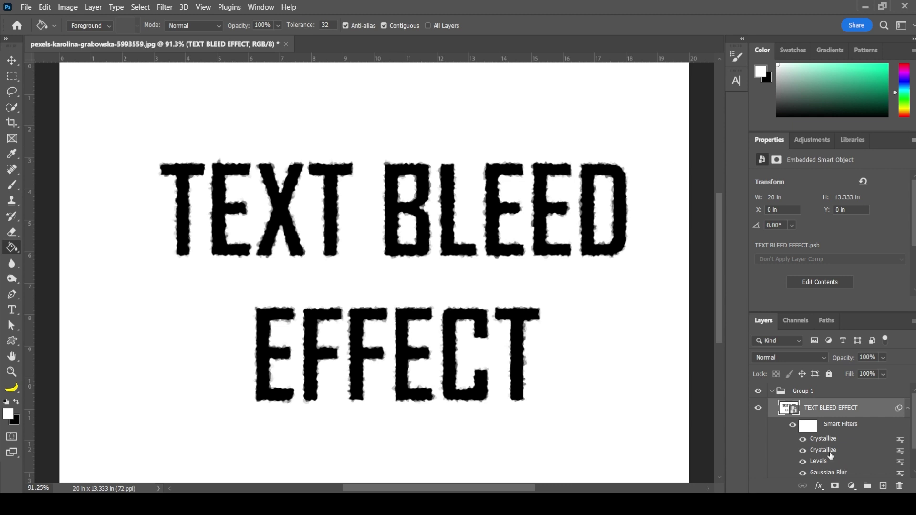
# Add a 2.0-pixel Gaussian Blur and drag the Levels filter to the top of the stack
pyautogui.click(164, 7)
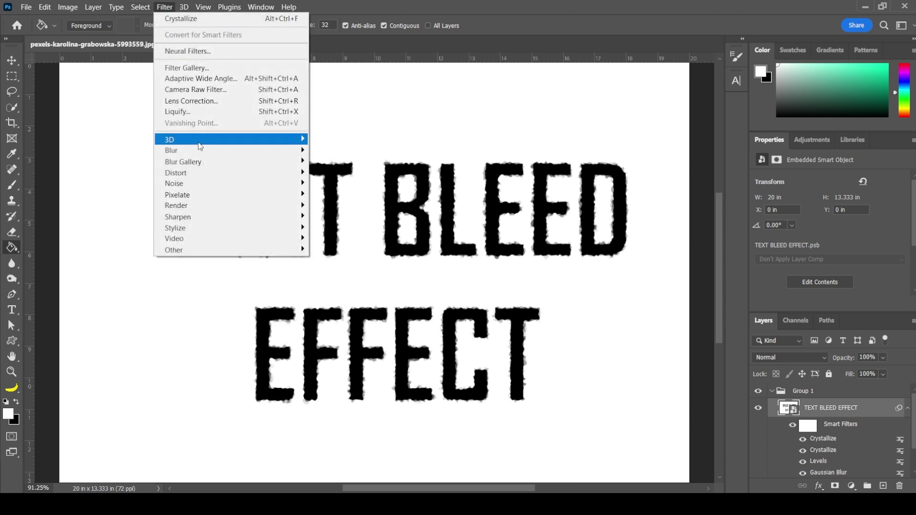
pyautogui.click(348, 195)
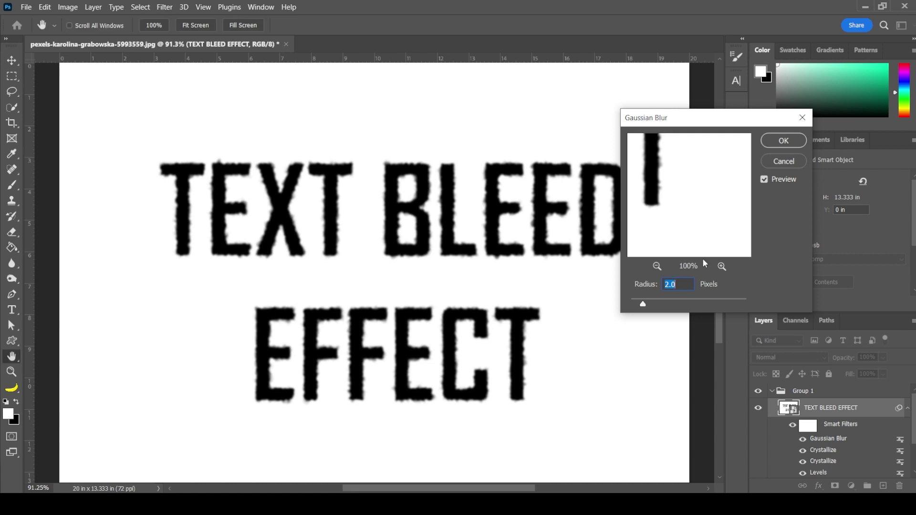
pyautogui.click(803, 141)
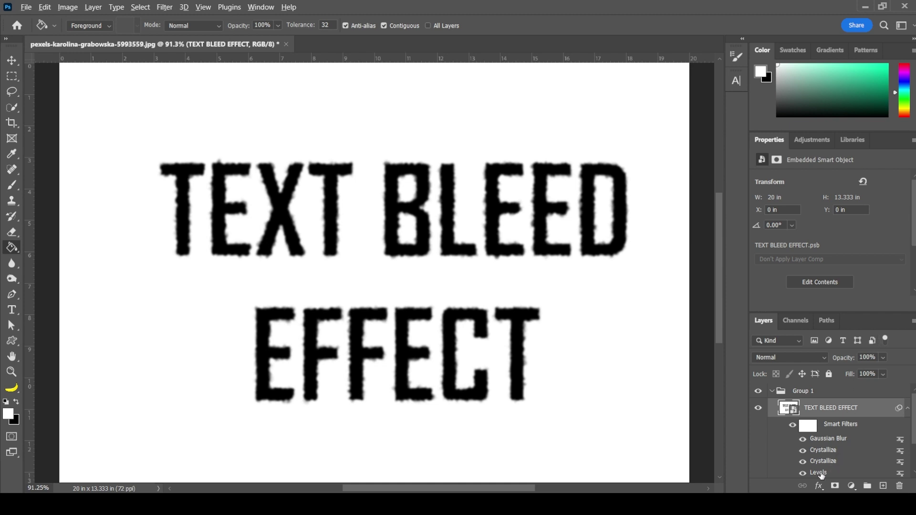
pyautogui.moveTo(823, 474); pyautogui.dragTo(834, 430)
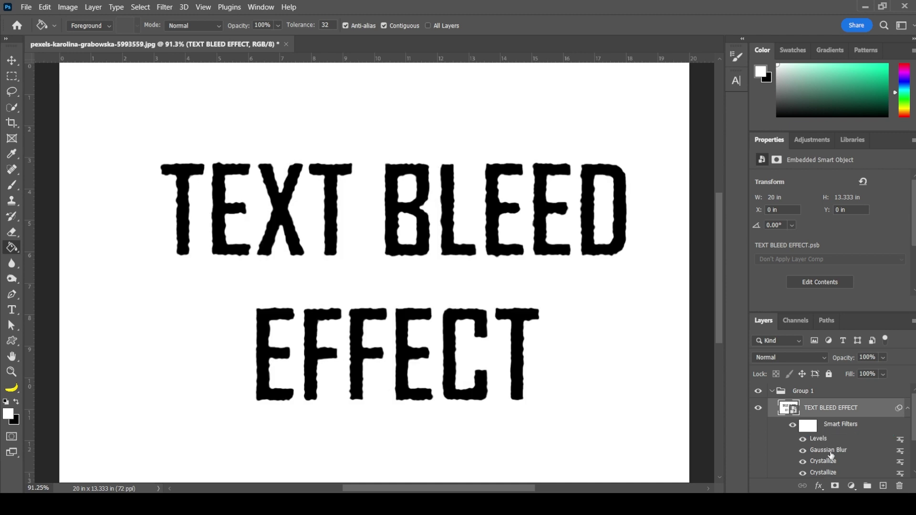
# Set the Levels smart filter's input levels to 2, 1.00 and 143 to sharpen the blurred edges
pyautogui.doubleClick(830, 439)
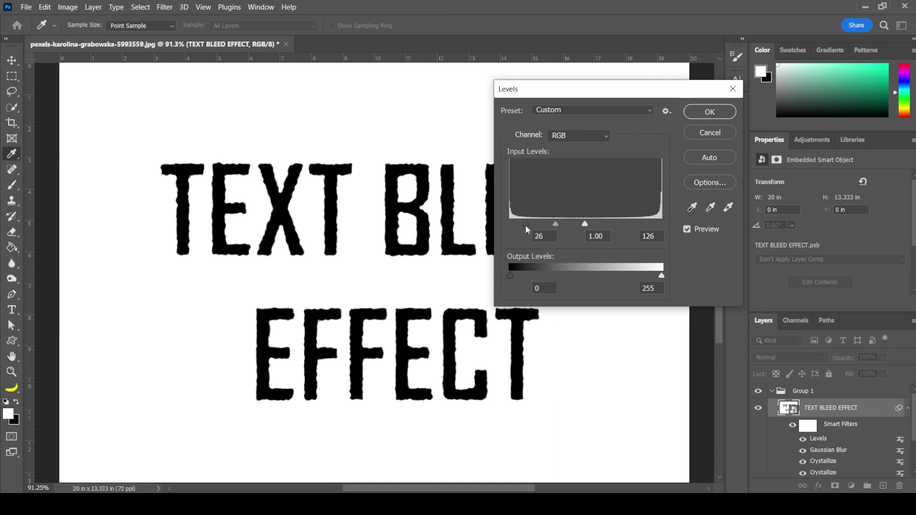
pyautogui.moveTo(526, 225); pyautogui.dragTo(512, 229)
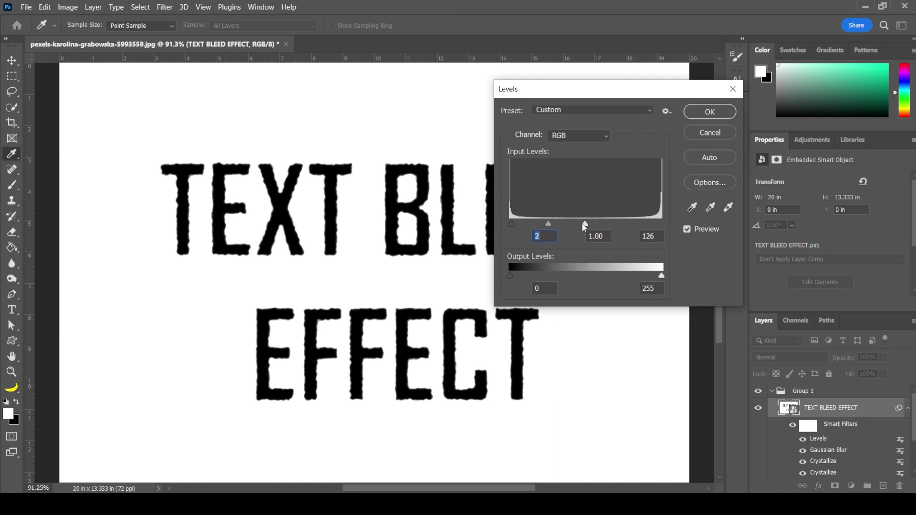
pyautogui.moveTo(585, 224); pyautogui.dragTo(596, 224)
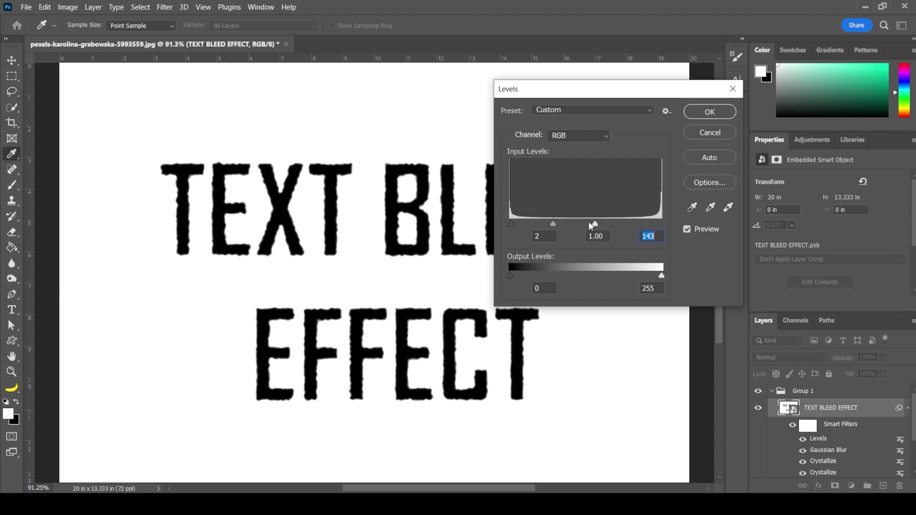
pyautogui.click(703, 112)
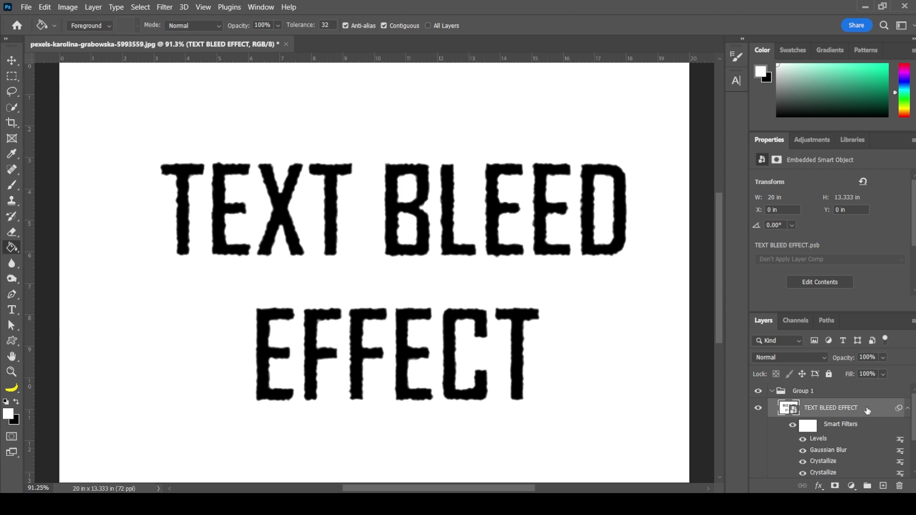
# Hide and delete the duplicate top Levels and Gaussian Blur filters, then group the text layer
pyautogui.click(802, 439)
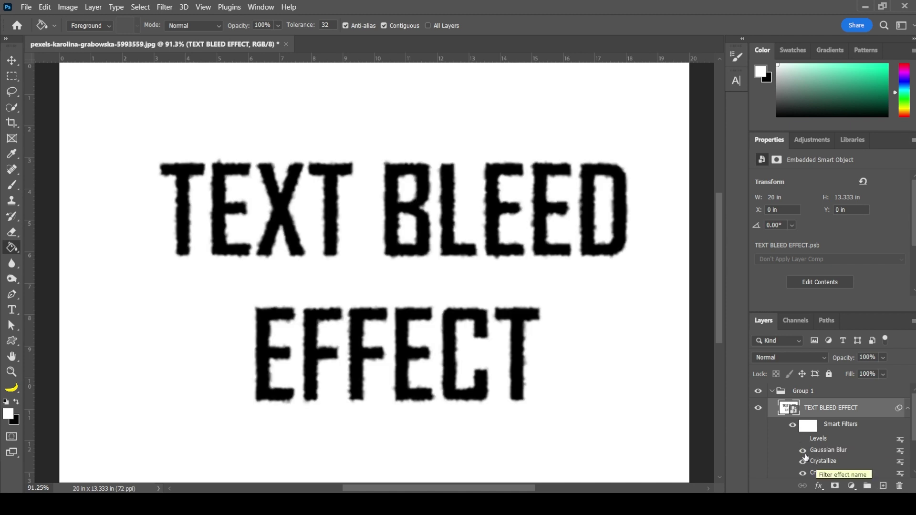
pyautogui.click(803, 451)
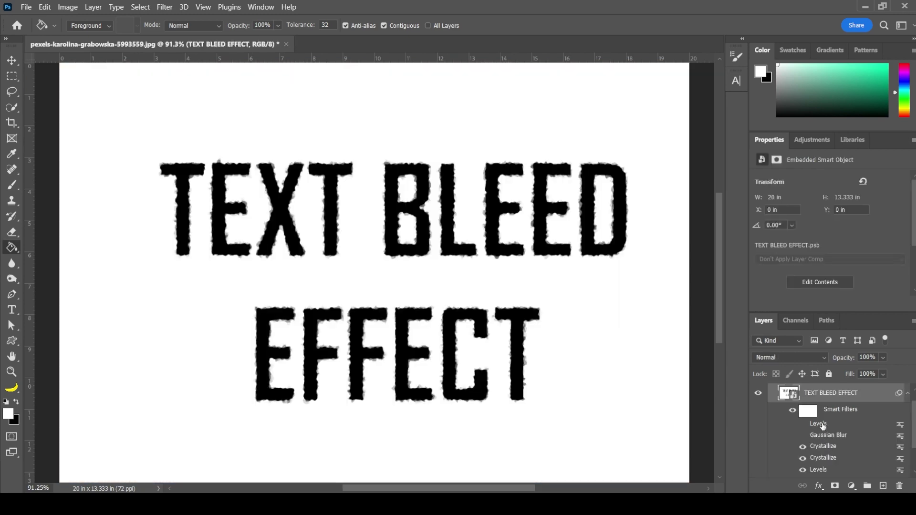
pyautogui.moveTo(838, 425); pyautogui.dragTo(866, 451)
pyautogui.moveTo(840, 425); pyautogui.dragTo(899, 486)
pyautogui.hotkey('ctrl', 'g')
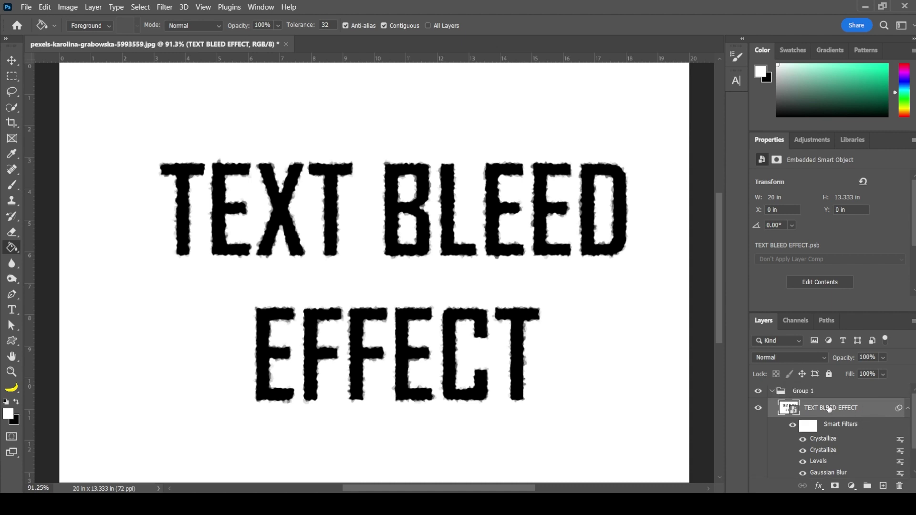
# Move the TEXT BLEED EFFECT layer above Group 1 and set its blend mode to Multiply
pyautogui.click(772, 391)
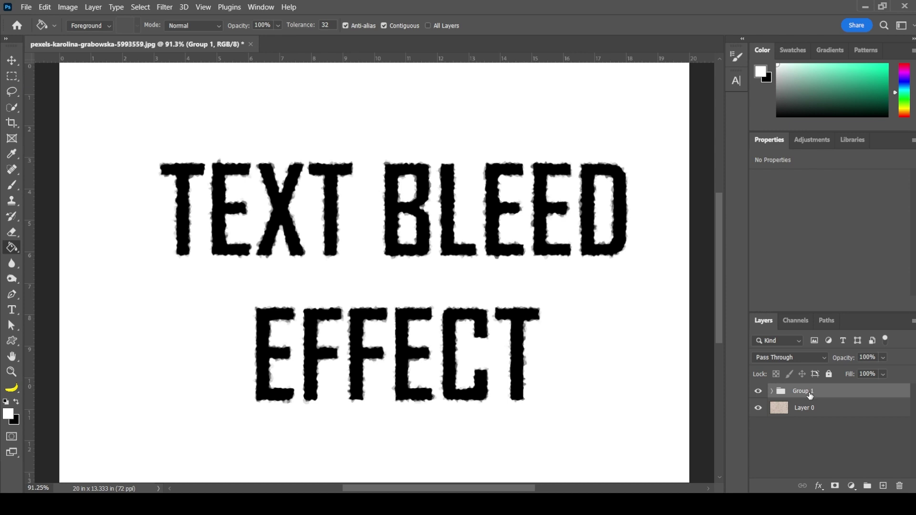
pyautogui.click(772, 391)
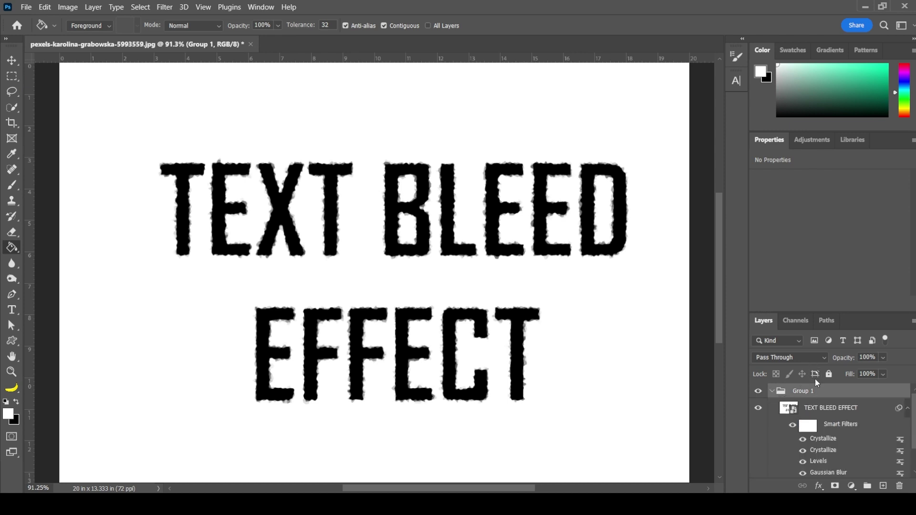
pyautogui.moveTo(829, 409); pyautogui.dragTo(824, 385)
pyautogui.click(811, 359)
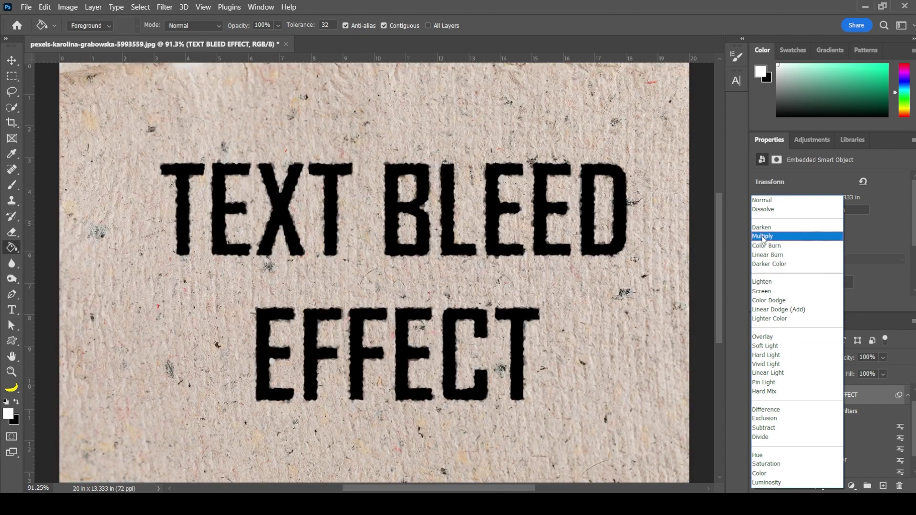
pyautogui.click(763, 237)
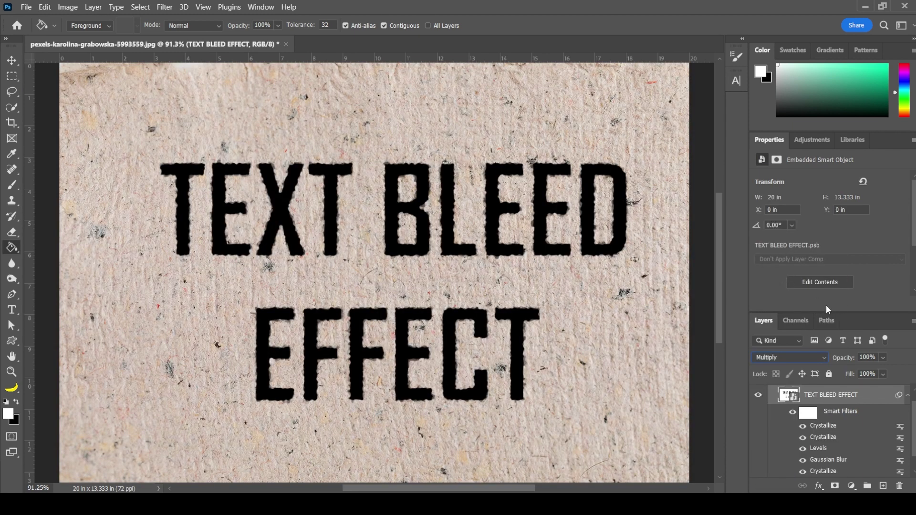
# Add a Hue/Saturation adjustment layer with Colorize on, tinting the paper teal
pyautogui.click(855, 490)
pyautogui.click(864, 372)
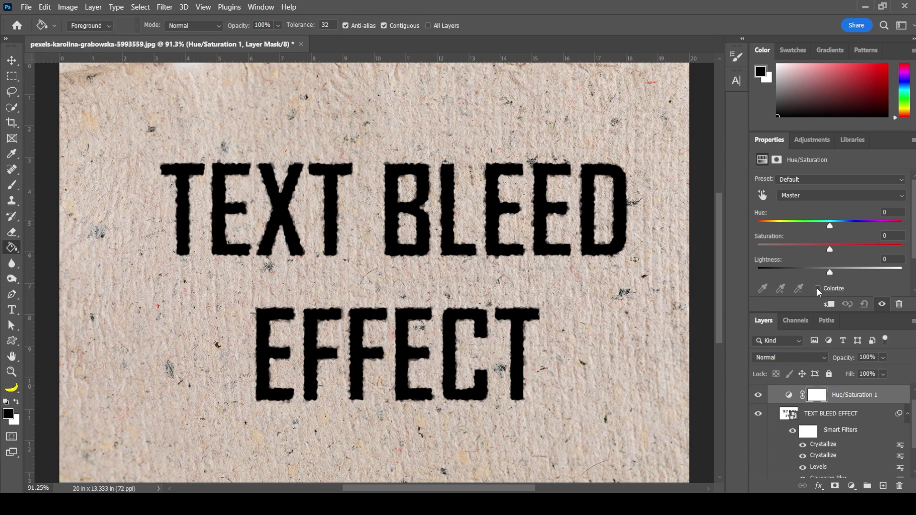
pyautogui.click(817, 289)
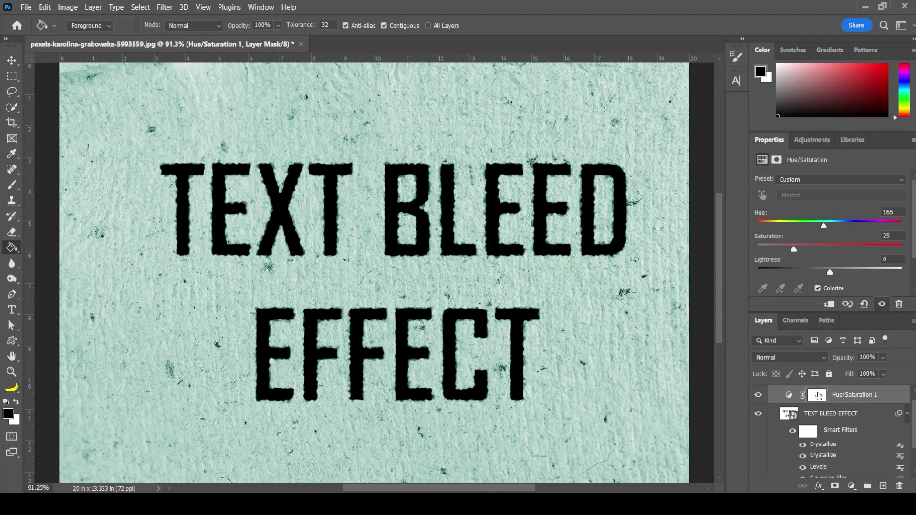
pyautogui.click(818, 395)
pyautogui.click(835, 393)
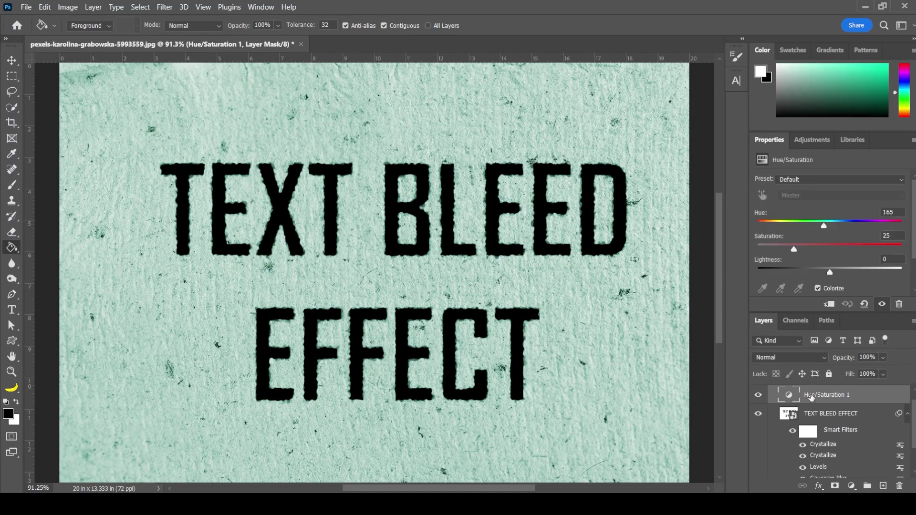
# Clip Hue/Saturation 1 to the text layer and keep Colorize on
pyautogui.rightClick(835, 392)
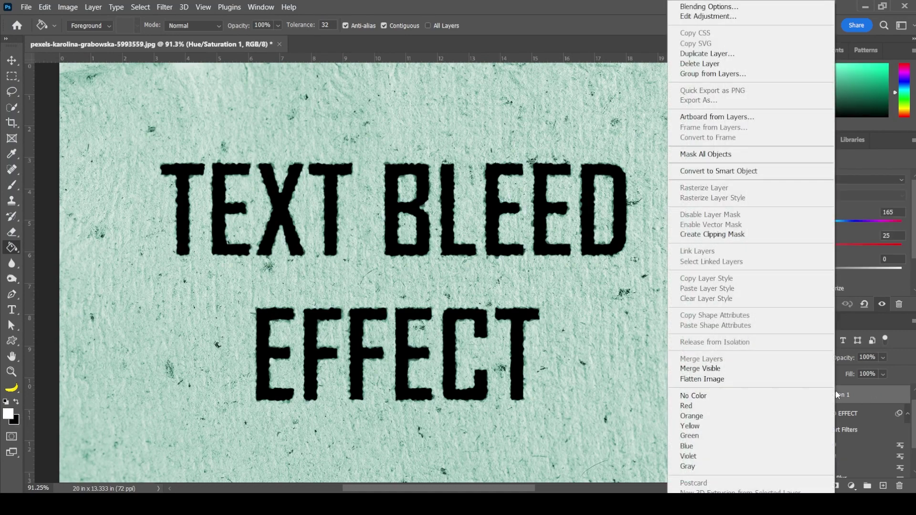
pyautogui.click(738, 235)
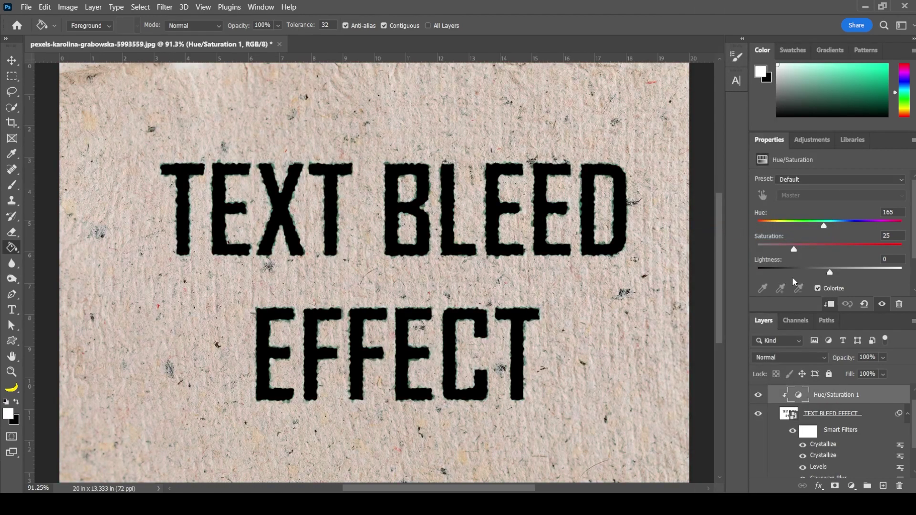
pyautogui.click(818, 288)
# Colour the text dark red with Hue 0, Saturation 100, Lightness +27, then reopen the top smart filter
pyautogui.moveTo(831, 273); pyautogui.dragTo(847, 275)
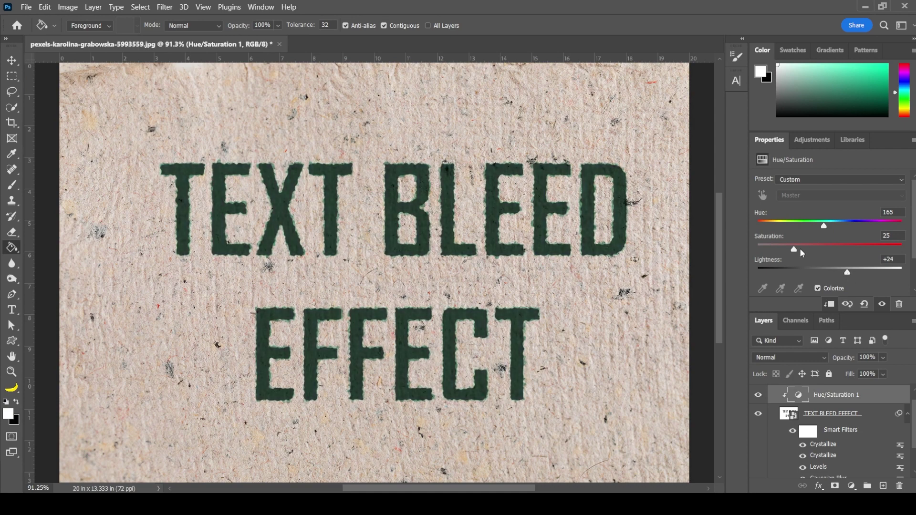
pyautogui.moveTo(794, 249); pyautogui.dragTo(903, 250)
pyautogui.moveTo(824, 229); pyautogui.dragTo(758, 228)
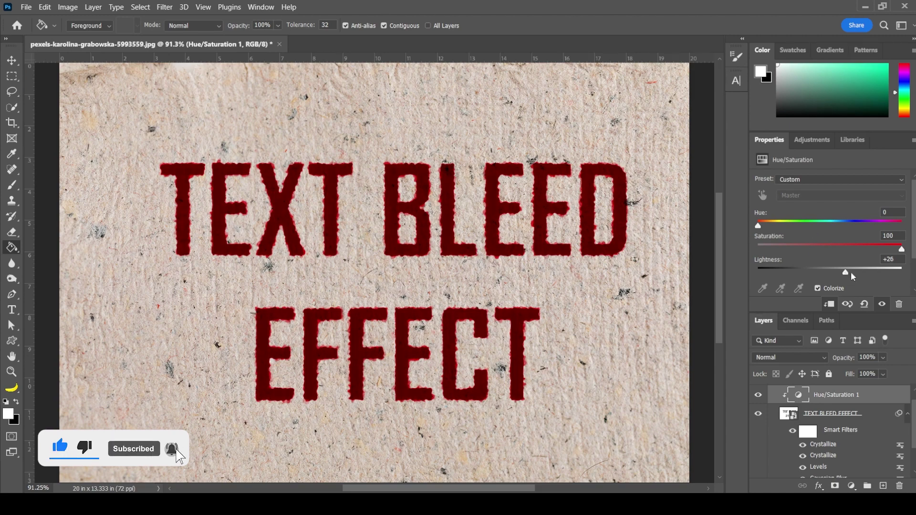
pyautogui.moveTo(848, 273); pyautogui.dragTo(850, 274)
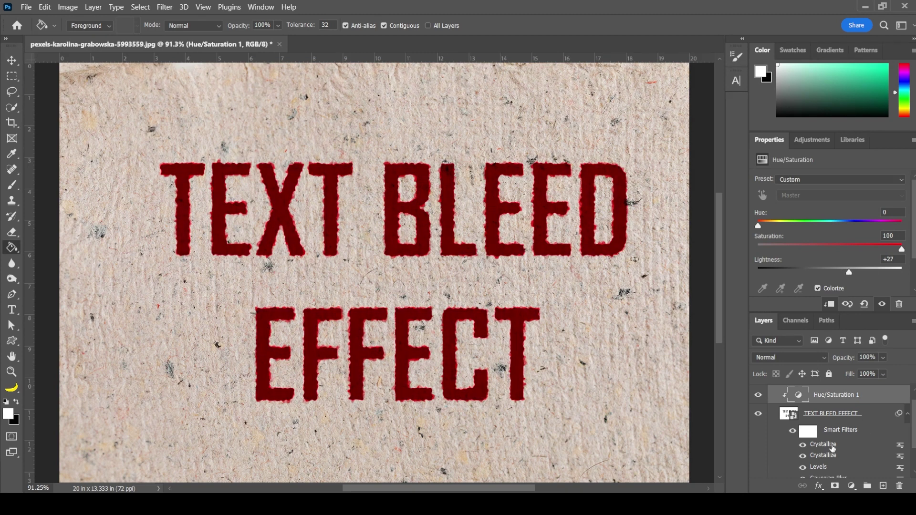
pyautogui.doubleClick(832, 444)
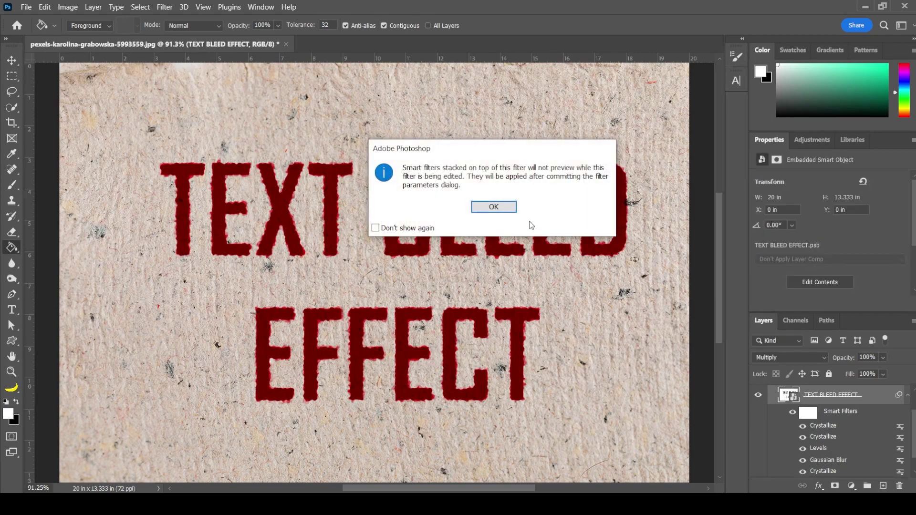
pyautogui.click(507, 211)
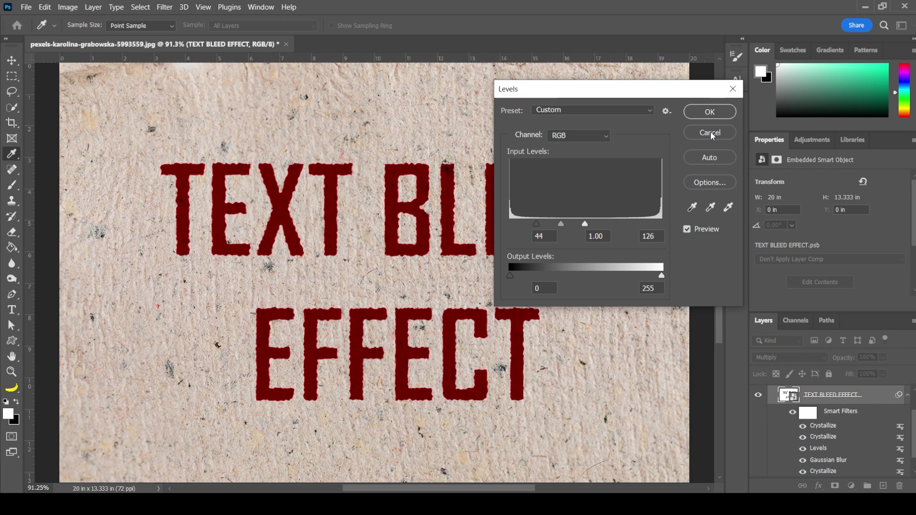
# Cancel Levels and set the top Crystallize filter's cell size to 19
pyautogui.click(715, 133)
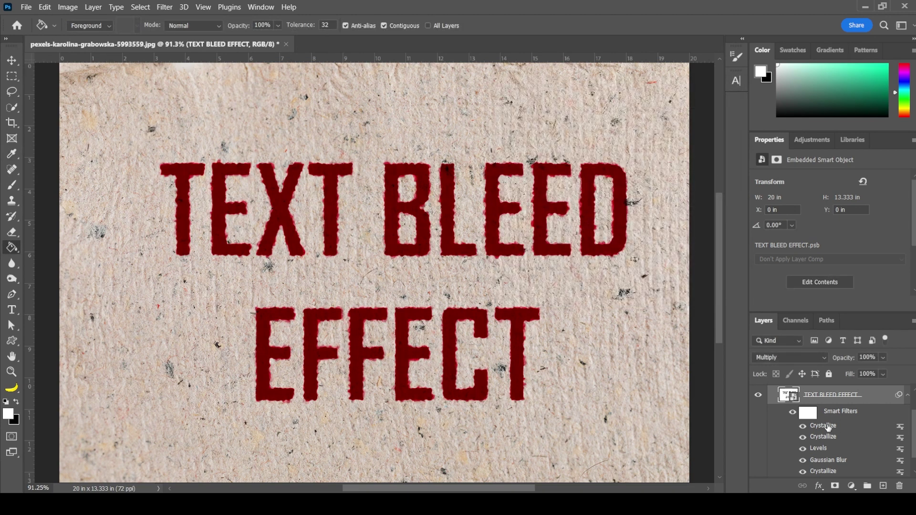
pyautogui.doubleClick(829, 428)
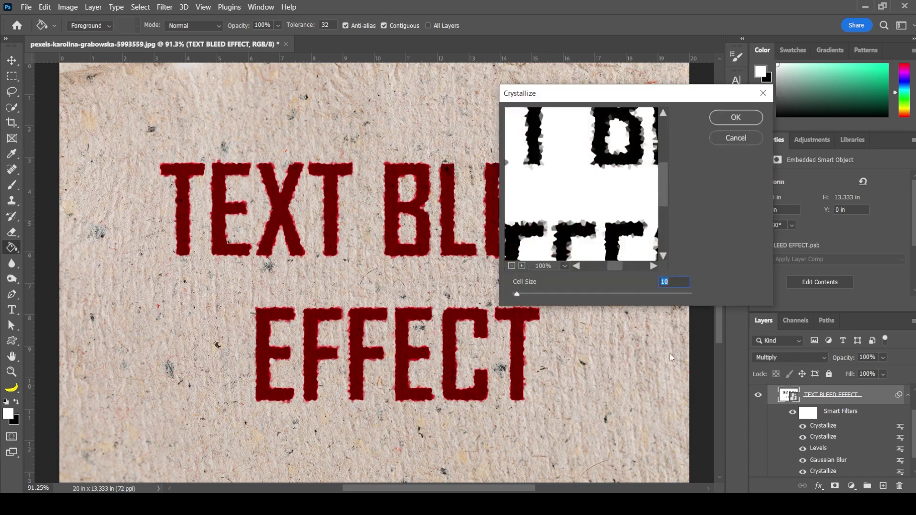
pyautogui.click(522, 294)
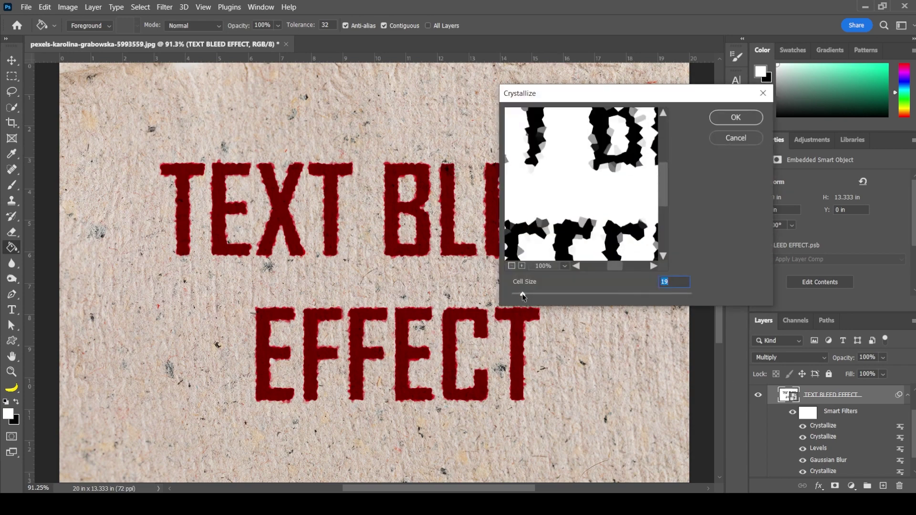
pyautogui.click(739, 118)
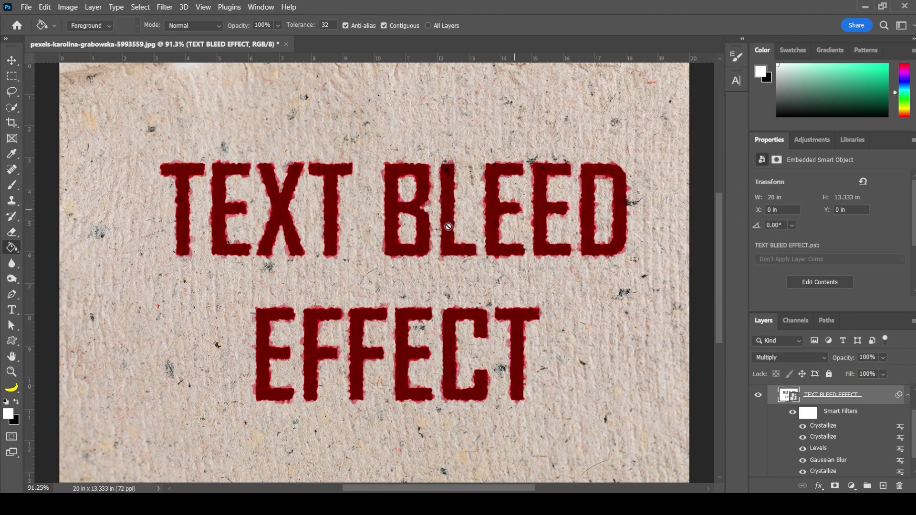
# Zoom in to check the coarser edges, fit to screen, and open the smart object's contents
pyautogui.press('z')
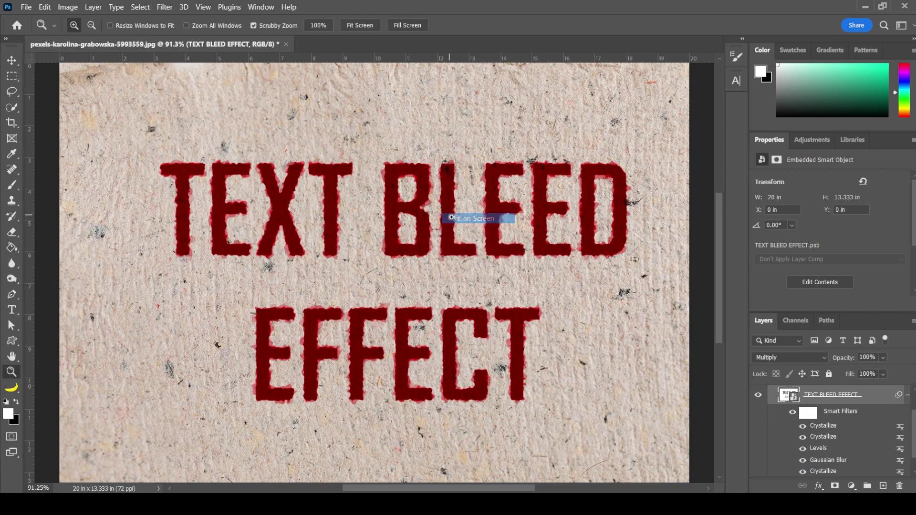
pyautogui.moveTo(432, 209)
pyautogui.mouseDown()
pyautogui.moveTo(470, 228)
pyautogui.moveTo(454, 231)
pyautogui.moveTo(500, 263)
pyautogui.moveTo(657, 283)
pyautogui.mouseUp()
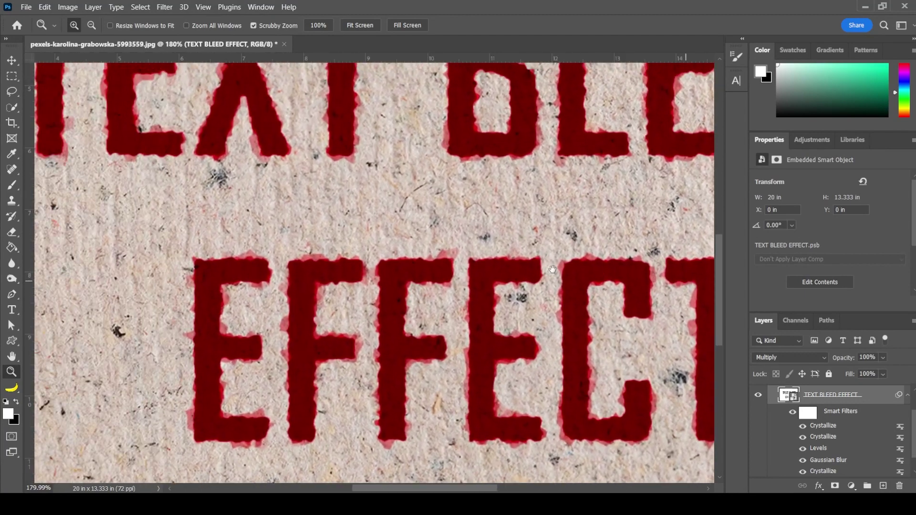
pyautogui.moveTo(277, 113)
pyautogui.mouseDown()
pyautogui.moveTo(380, 153)
pyautogui.moveTo(435, 245)
pyautogui.mouseUp()
pyautogui.rightClick(418, 215)
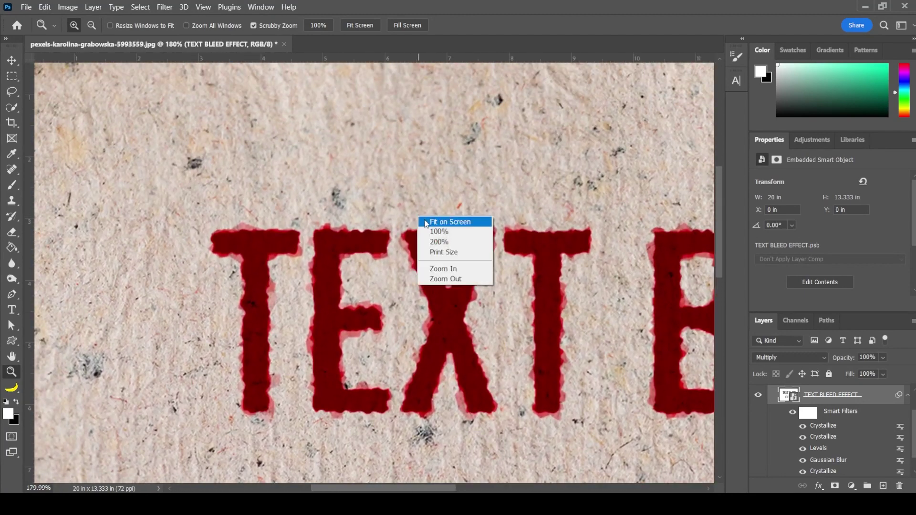
pyautogui.click(428, 222)
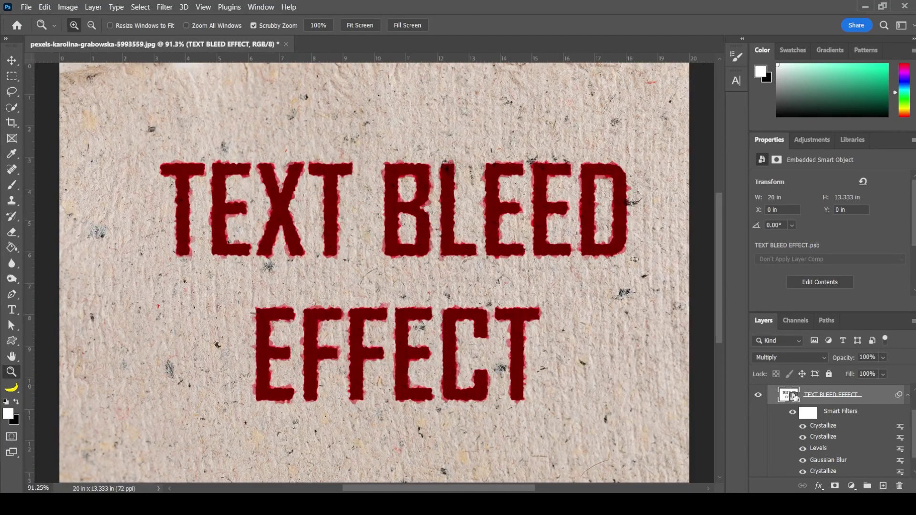
pyautogui.doubleClick(793, 396)
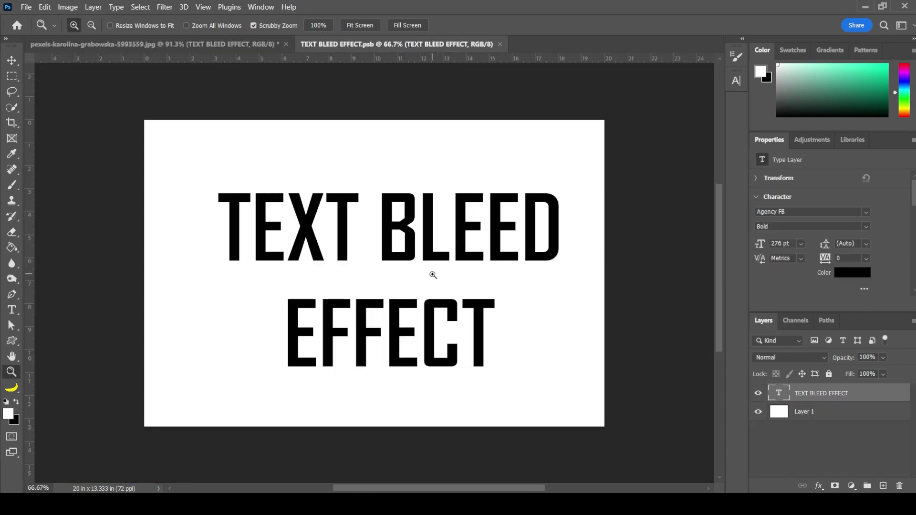
# Replace the first line with BLOOD TEXT, save the smart object, and return to the paper document
pyautogui.press('t')
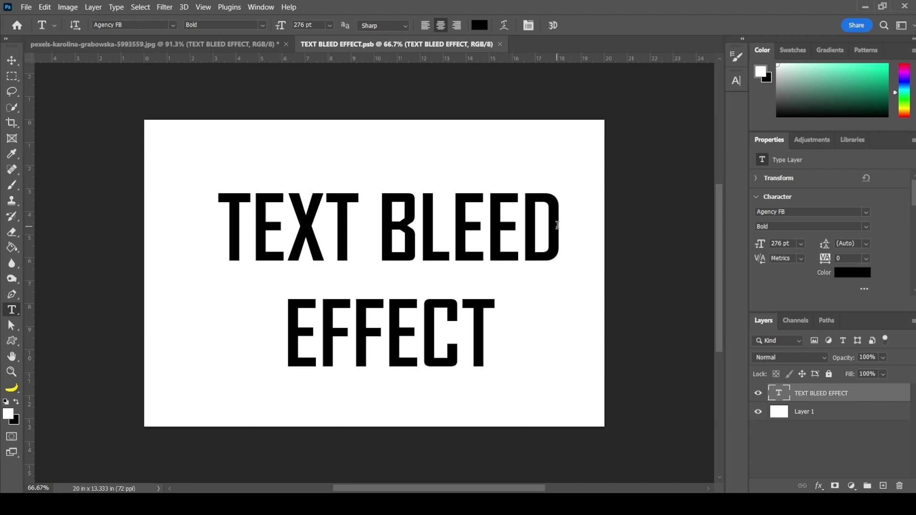
pyautogui.moveTo(558, 225); pyautogui.dragTo(225, 211)
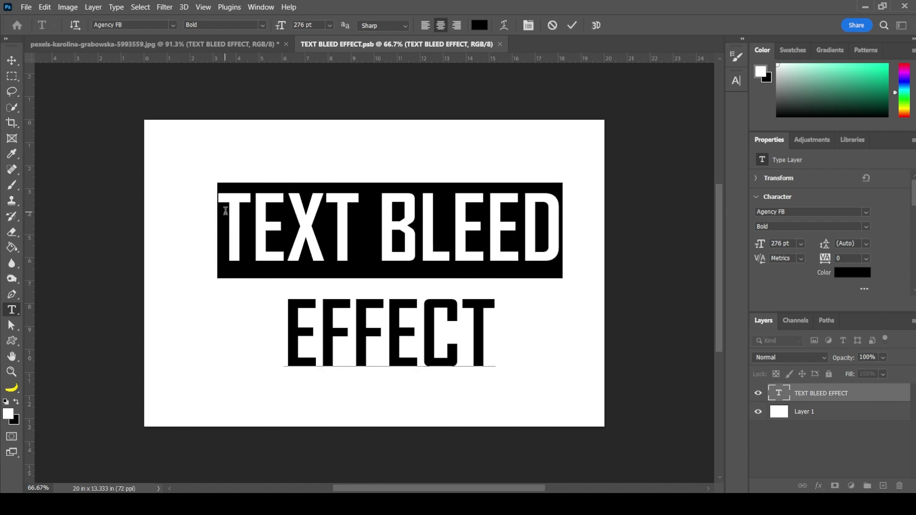
pyautogui.write('BLOOD')
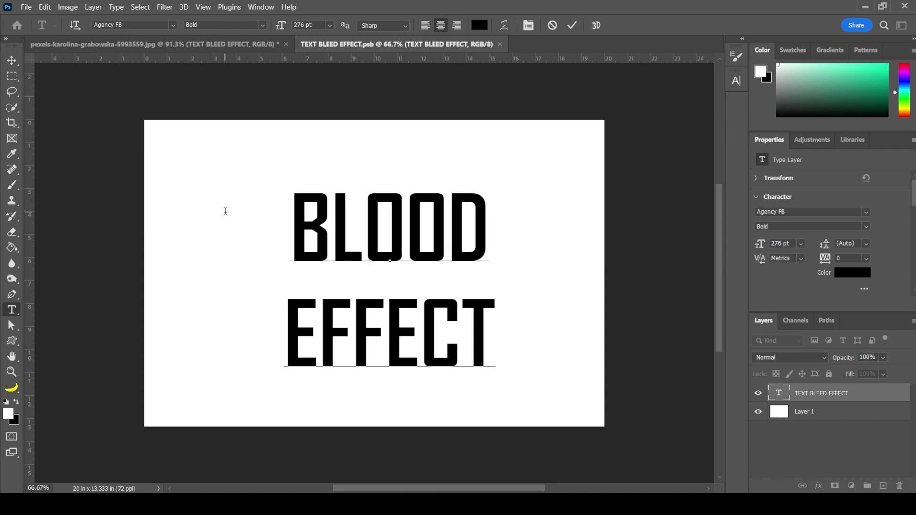
pyautogui.write(' TEXT')
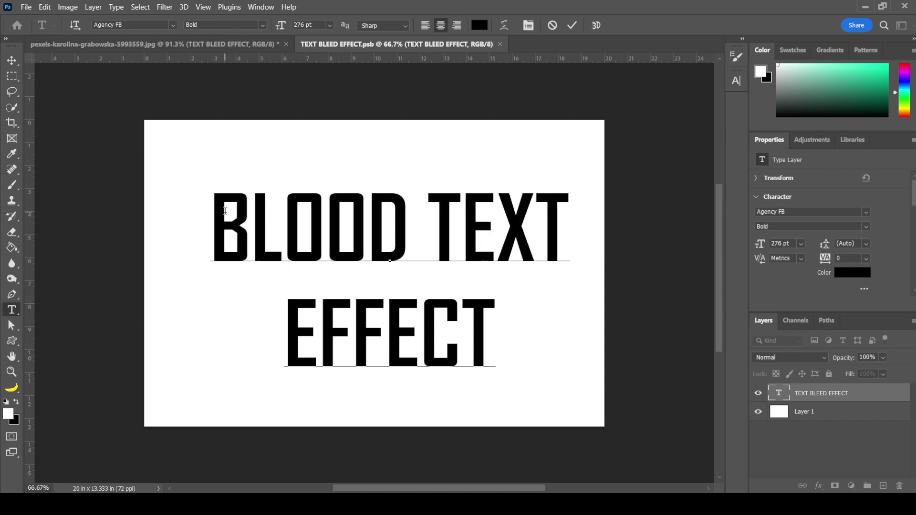
pyautogui.hotkey('ctrl', 'Return')
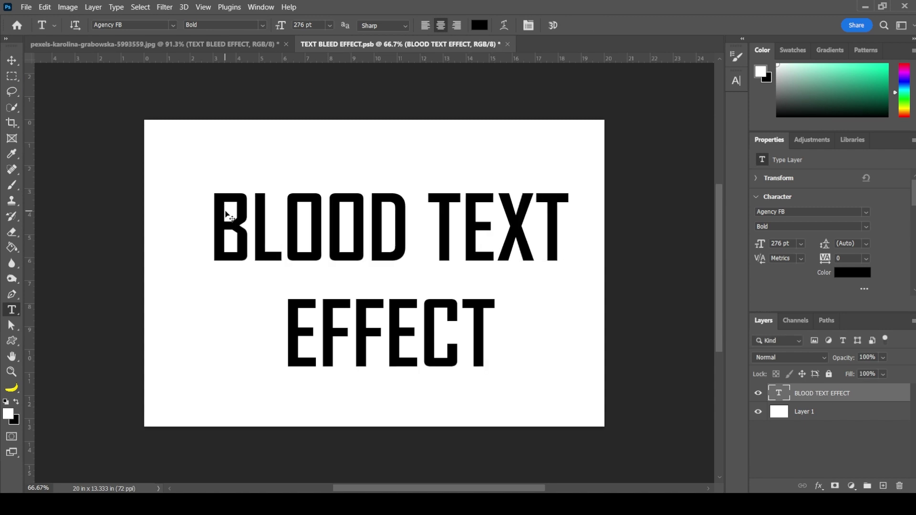
pyautogui.hotkey('ctrl', 's')
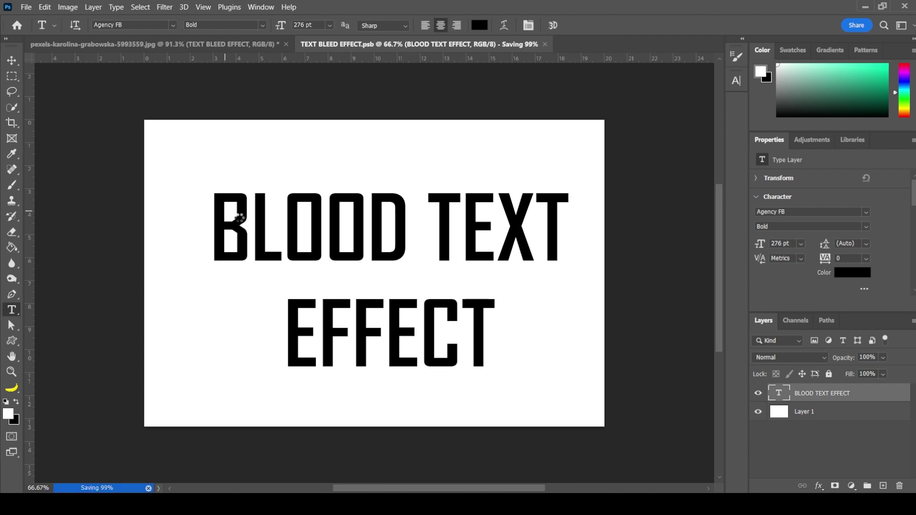
pyautogui.click(228, 41)
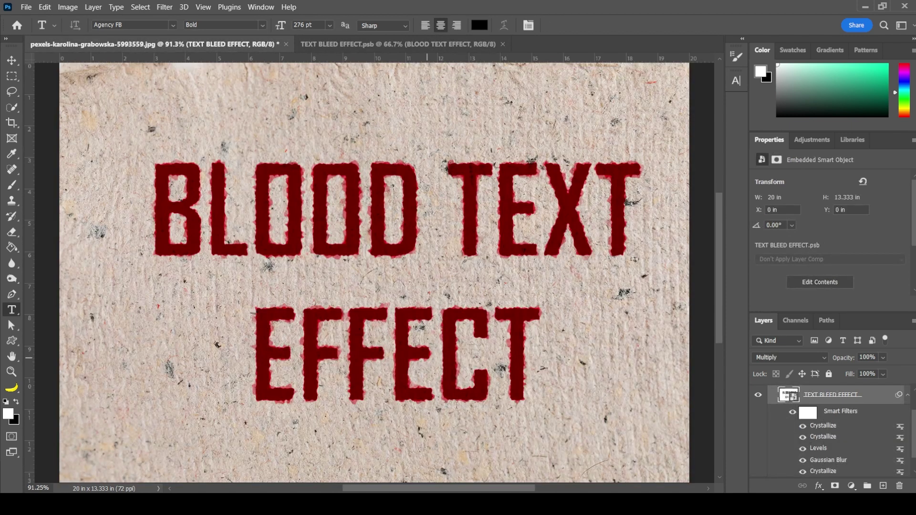
# Zoom in on the red BLOOD TEXT lettering, then fit the image on screen
pyautogui.press('z')
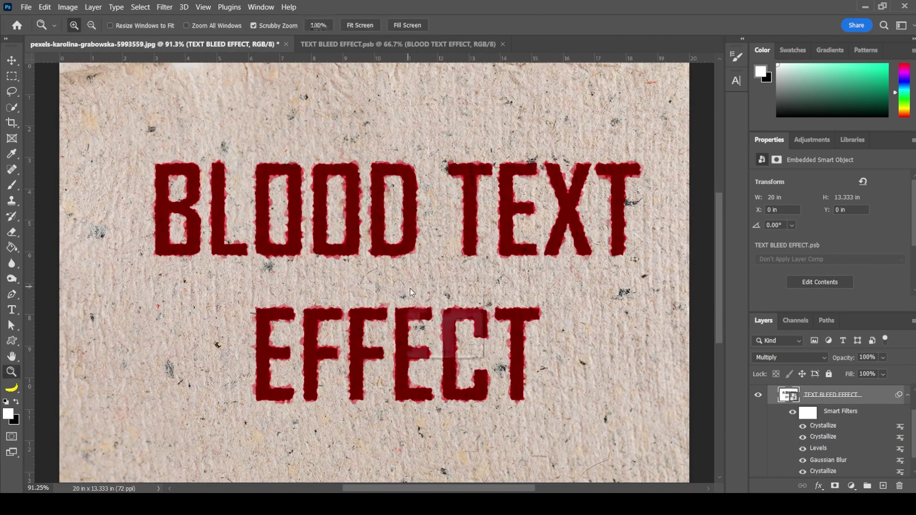
pyautogui.moveTo(423, 240); pyautogui.dragTo(445, 259)
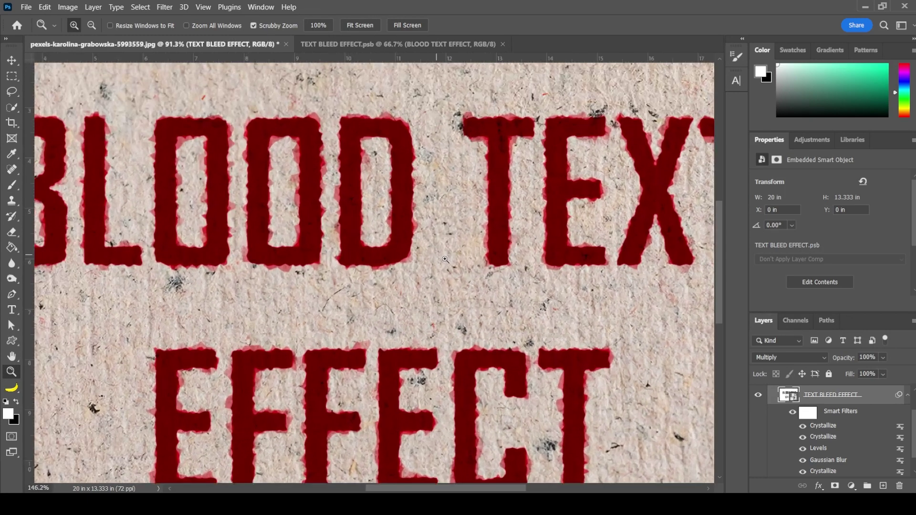
pyautogui.rightClick(432, 228)
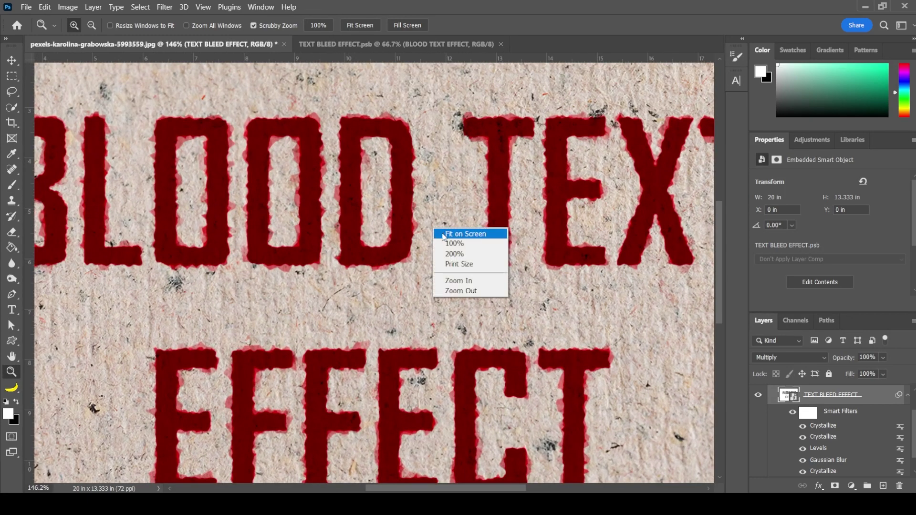
pyautogui.click(444, 235)
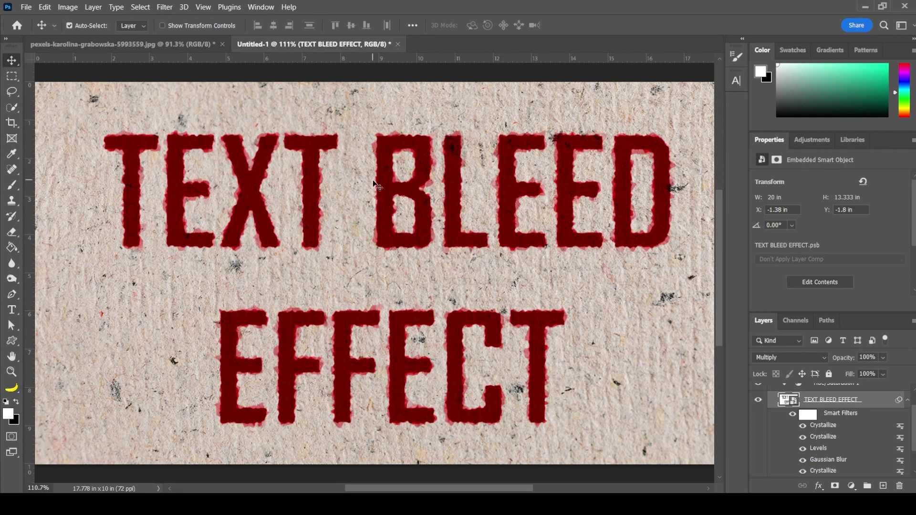
# Inspect the bleeding letter edges up close, fit to screen, and open the smart object's .psb contents
pyautogui.press('z')
pyautogui.moveTo(215, 196)
pyautogui.mouseDown()
pyautogui.moveTo(217, 210)
pyautogui.moveTo(404, 214)
pyautogui.mouseUp()
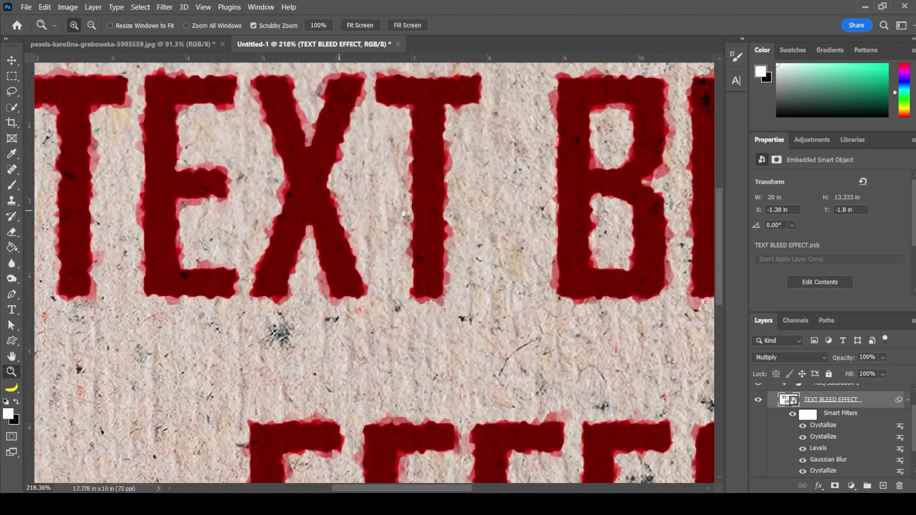
pyautogui.moveTo(521, 212)
pyautogui.mouseDown()
pyautogui.moveTo(587, 217)
pyautogui.moveTo(502, 219)
pyautogui.mouseUp()
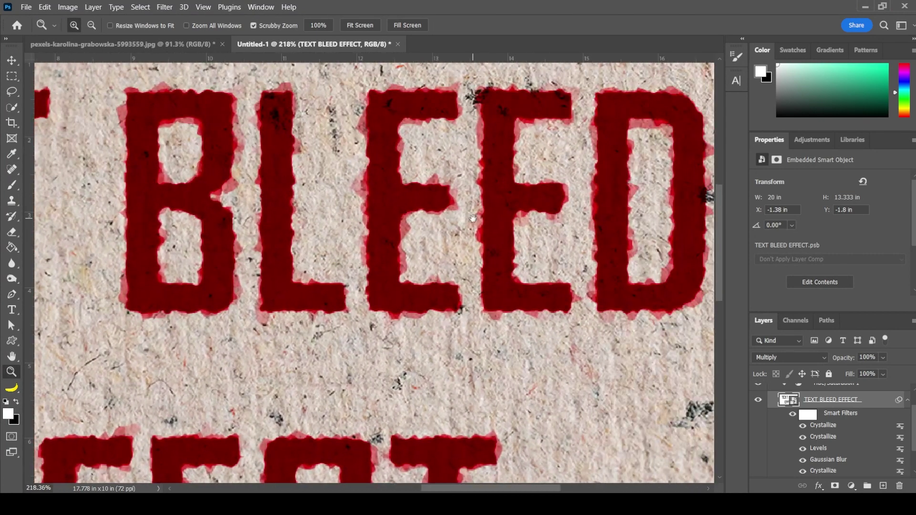
pyautogui.scroll(-2, 411, 312)
pyautogui.scroll(-3, 366, 293)
pyautogui.scroll(-2, 372, 287)
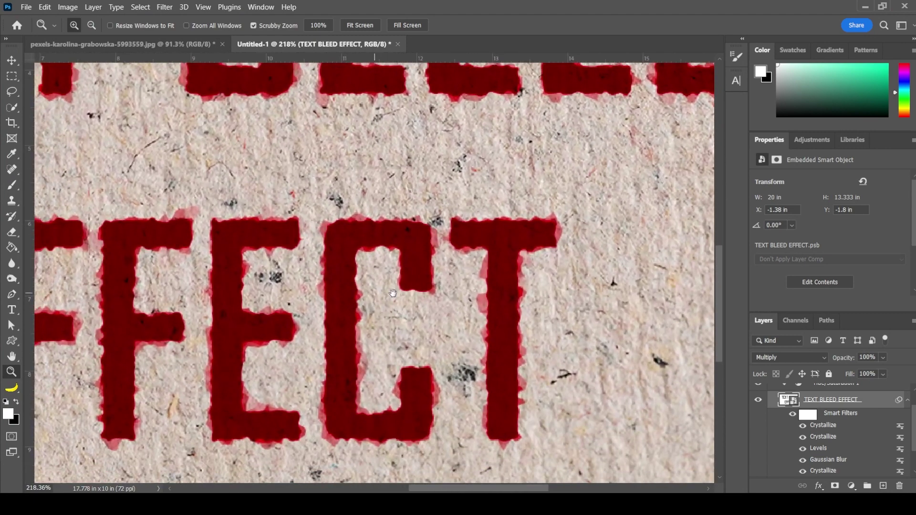
pyautogui.hscroll(-5, 458, 272)
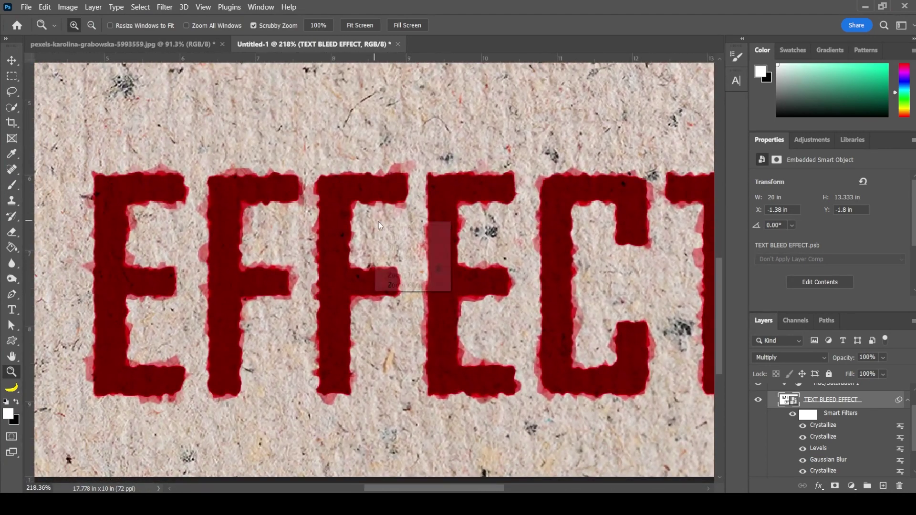
pyautogui.rightClick(379, 221)
pyautogui.click(387, 229)
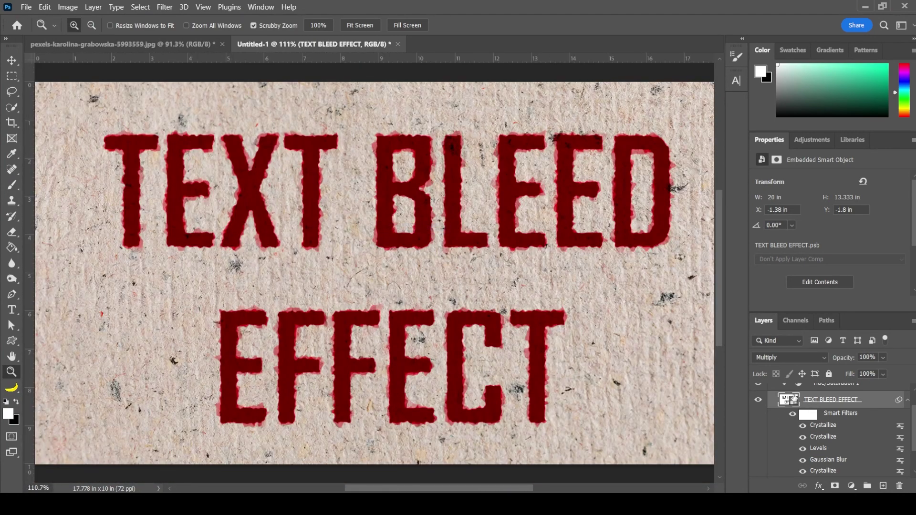
pyautogui.doubleClick(793, 401)
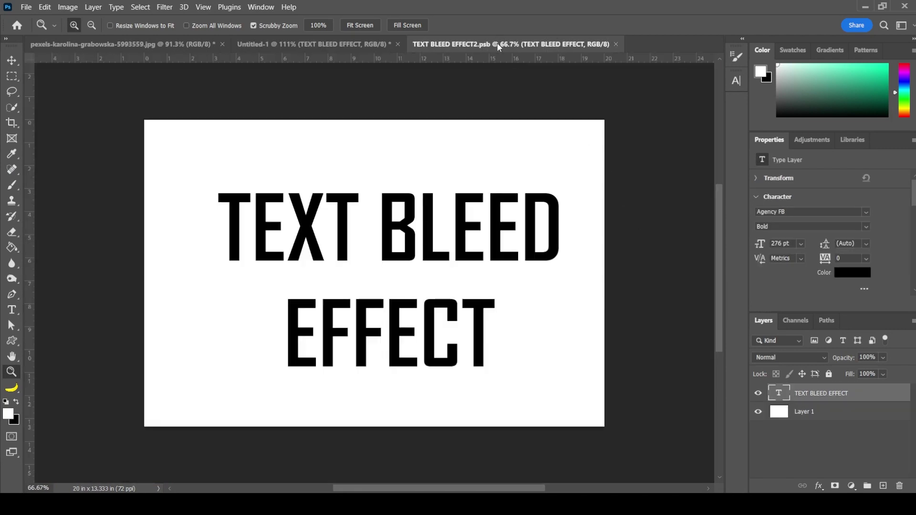
# Open the type layer's Blending Options and magnify the lettering to preview the style
pyautogui.press('v')
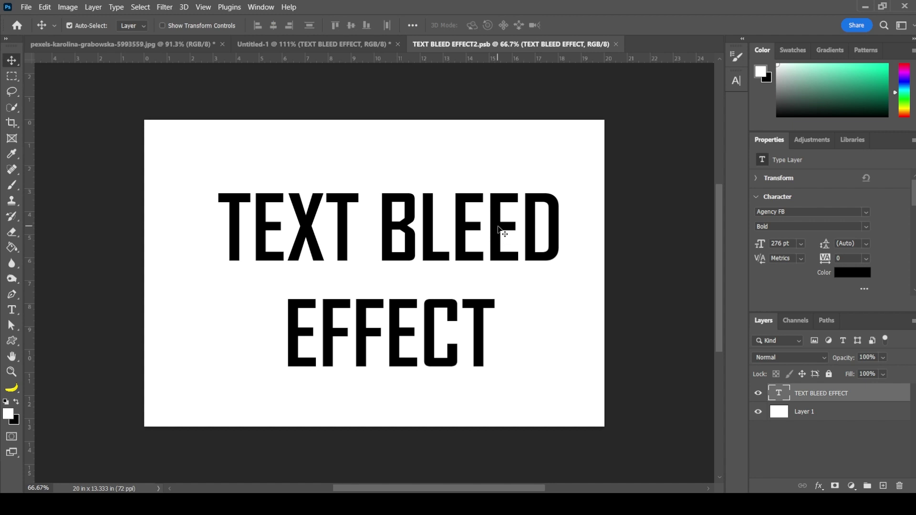
pyautogui.click(818, 485)
pyautogui.click(853, 373)
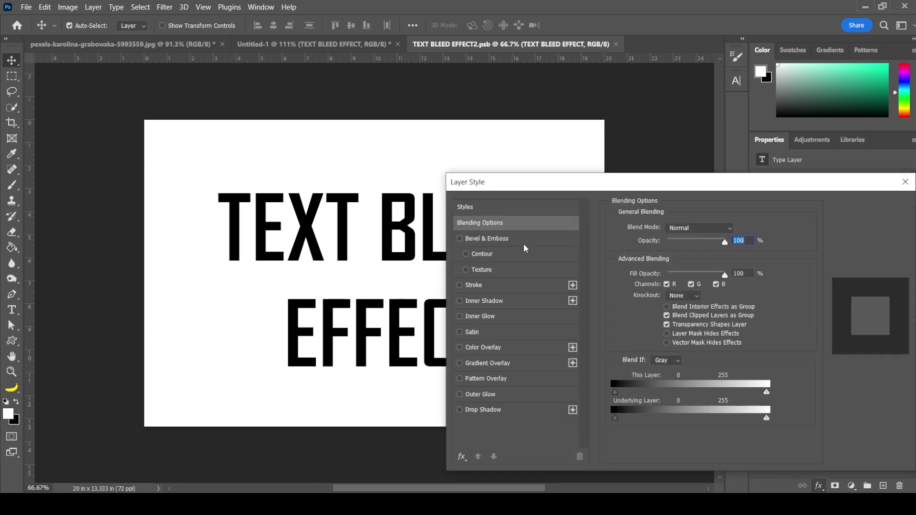
pyautogui.hotkey('ctrl', '+')
pyautogui.hotkey('ctrl', '+')
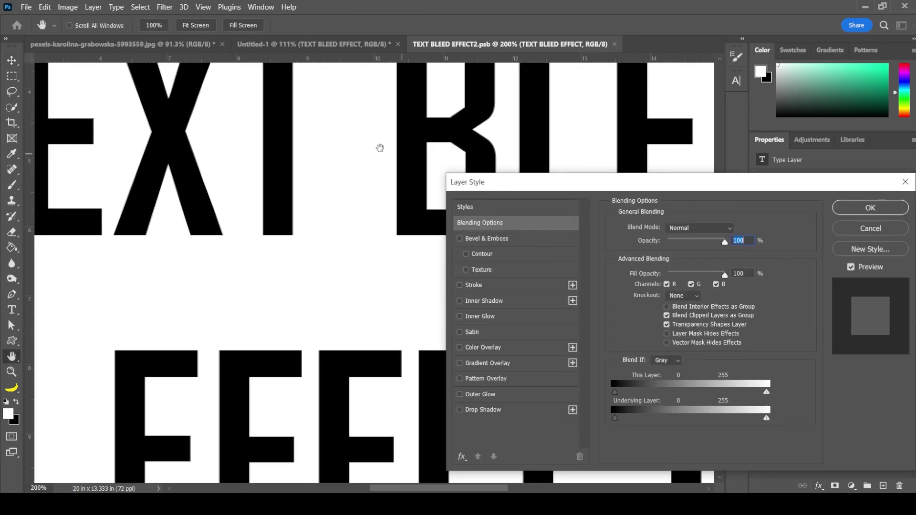
pyautogui.moveTo(352, 236); pyautogui.dragTo(586, 300)
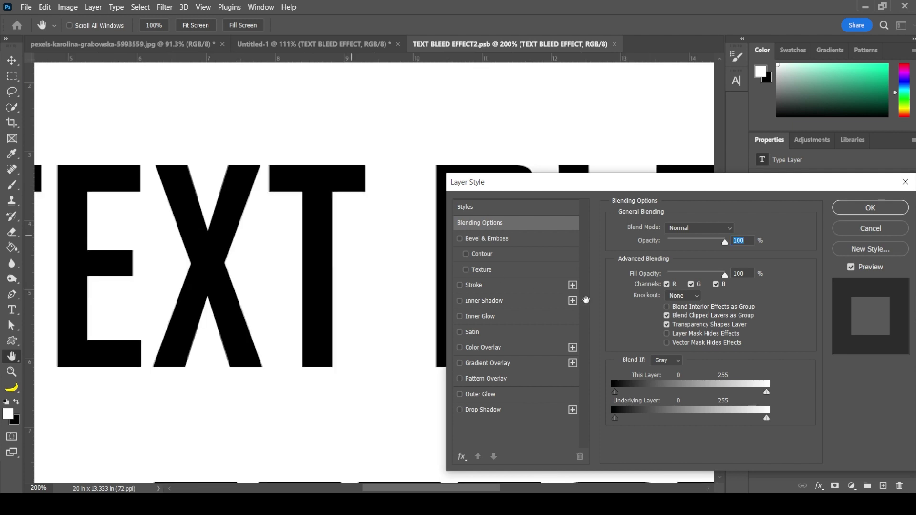
# Apply a Smooth Inner Bevel: depth 100, size 21 px, angle 140°, altitude 70°
pyautogui.click(498, 244)
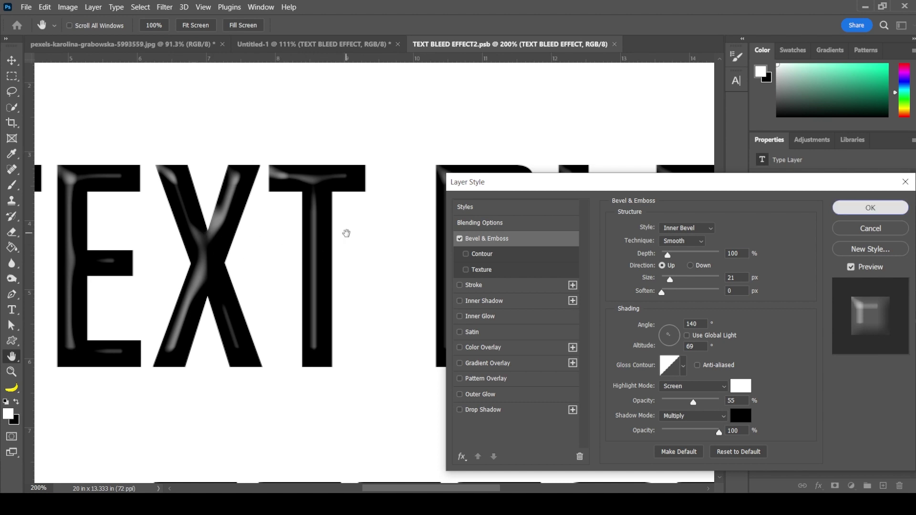
pyautogui.press('Return')
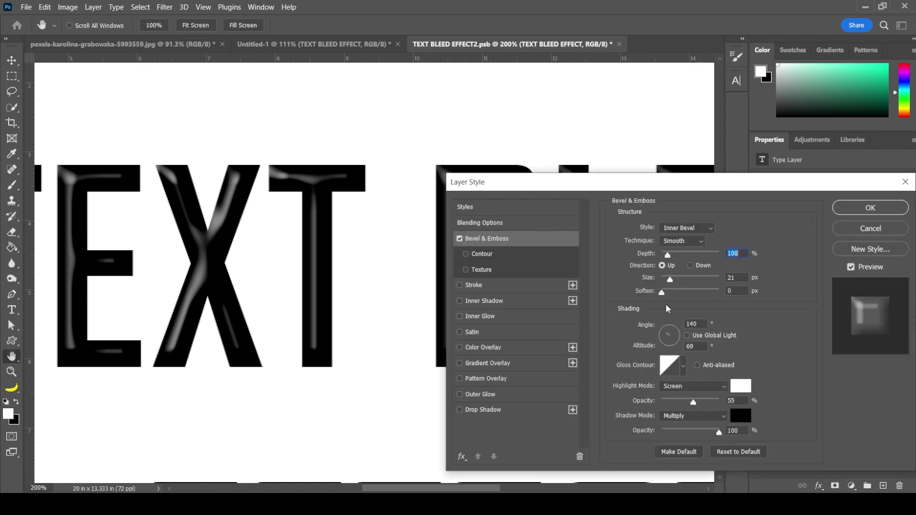
pyautogui.click(739, 278)
pyautogui.click(699, 348)
pyautogui.write('70')
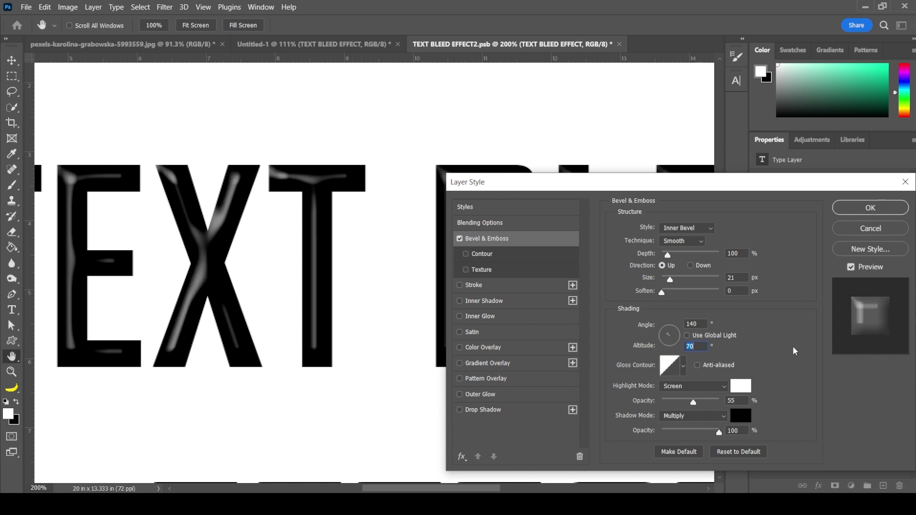
pyautogui.click(687, 335)
pyautogui.click(687, 337)
pyautogui.click(873, 204)
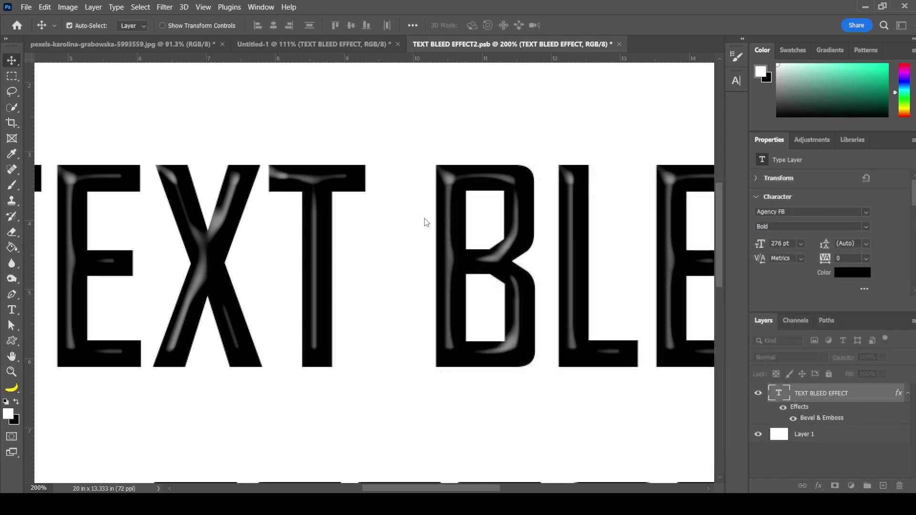
# Zoom in to compare the bevelled type with the red lettering in Untitled-1
pyautogui.press('z')
pyautogui.rightClick(360, 245)
pyautogui.click(381, 242)
pyautogui.moveTo(421, 233); pyautogui.dragTo(438, 234)
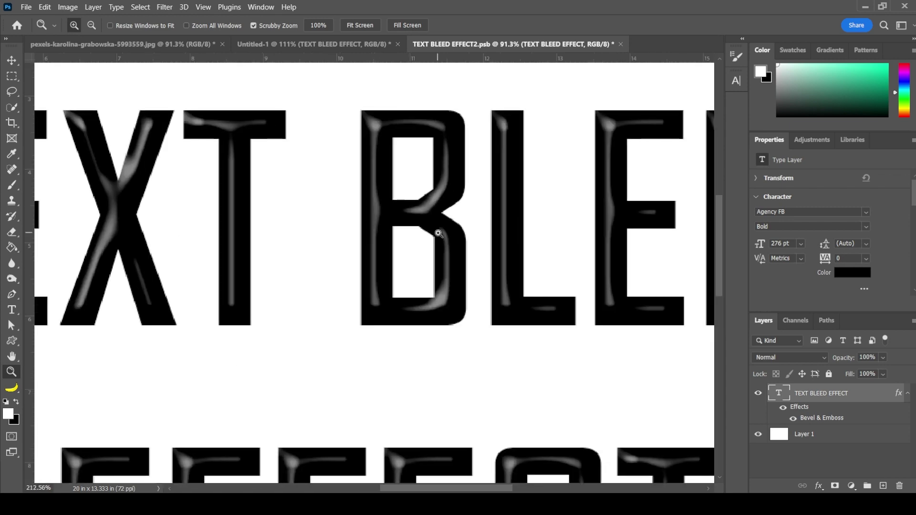
pyautogui.click(326, 49)
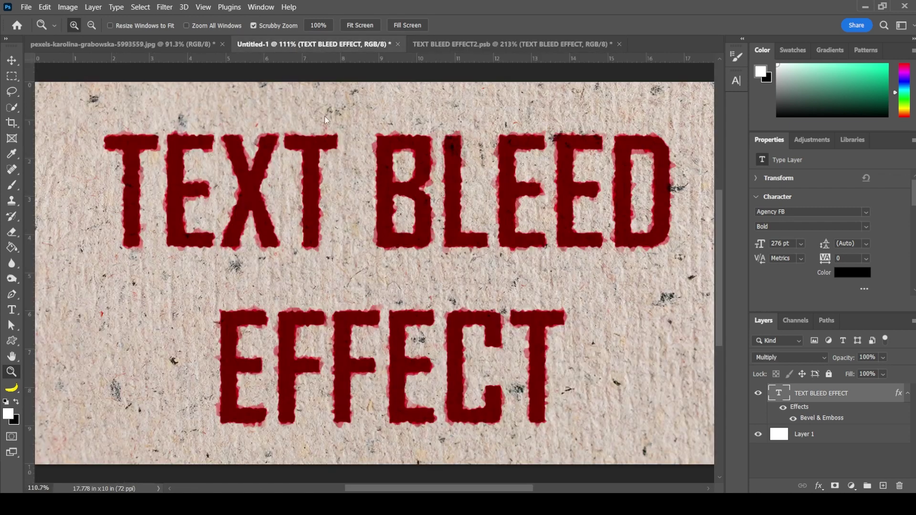
pyautogui.moveTo(324, 116); pyautogui.dragTo(433, 245)
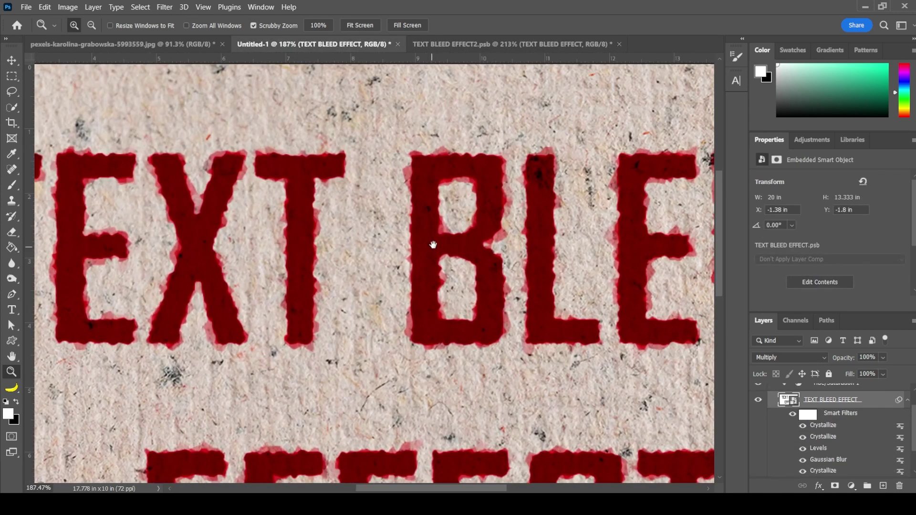
# Save TEXT BLEED EFFECT2.psb with File > Save to update the smart object
pyautogui.click(499, 45)
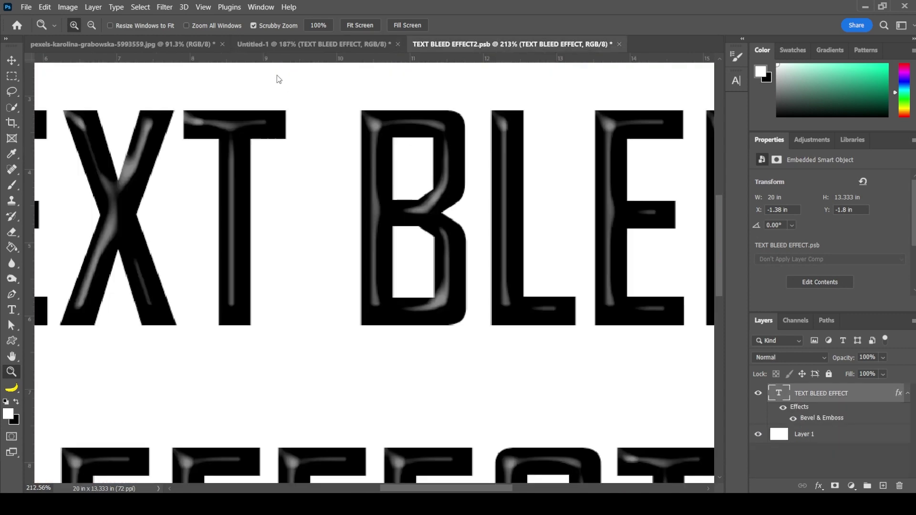
pyautogui.click(30, 8)
pyautogui.click(58, 135)
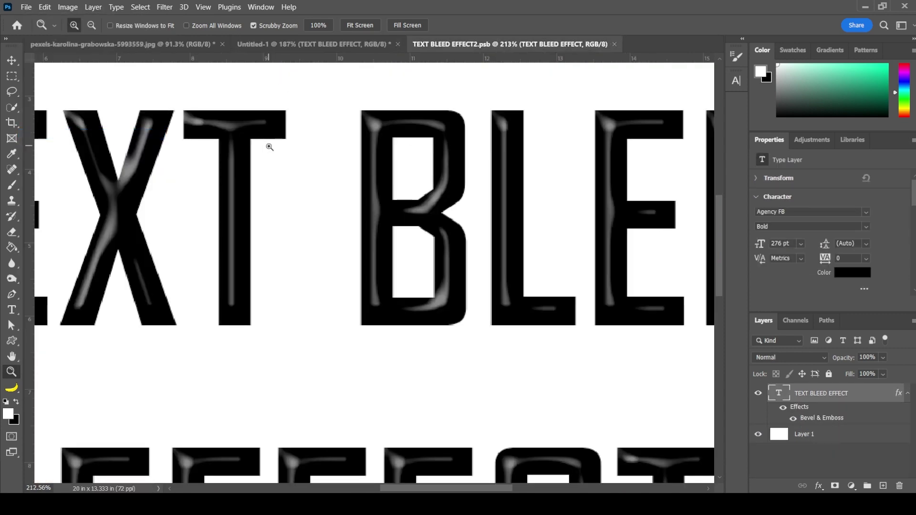
# Inspect the glossy highlights on the red lettering in Untitled-1 up close, then fit to screen
pyautogui.click(333, 46)
pyautogui.moveTo(201, 287)
pyautogui.mouseDown()
pyautogui.moveTo(359, 286)
pyautogui.moveTo(447, 229)
pyautogui.mouseUp()
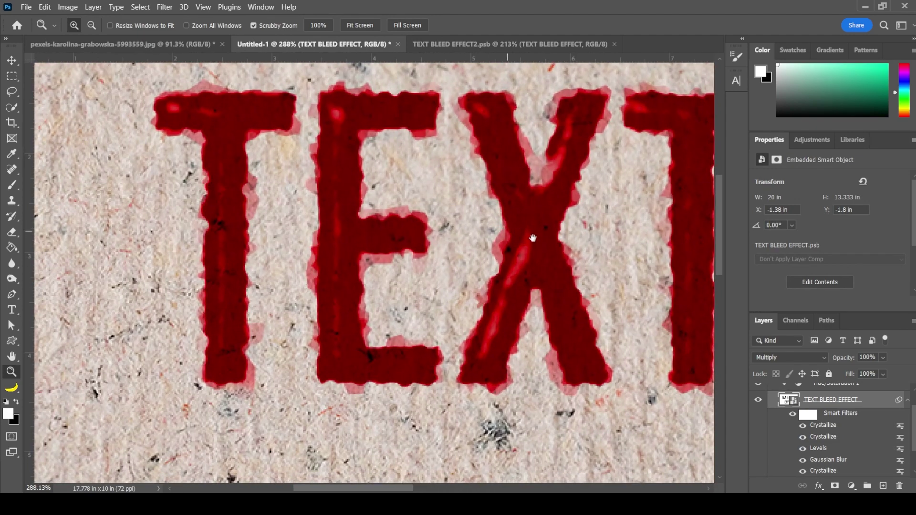
pyautogui.hscroll(3, 533, 237)
pyautogui.hscroll(3, 477, 238)
pyautogui.hscroll(3, 430, 237)
pyautogui.hscroll(3, 378, 235)
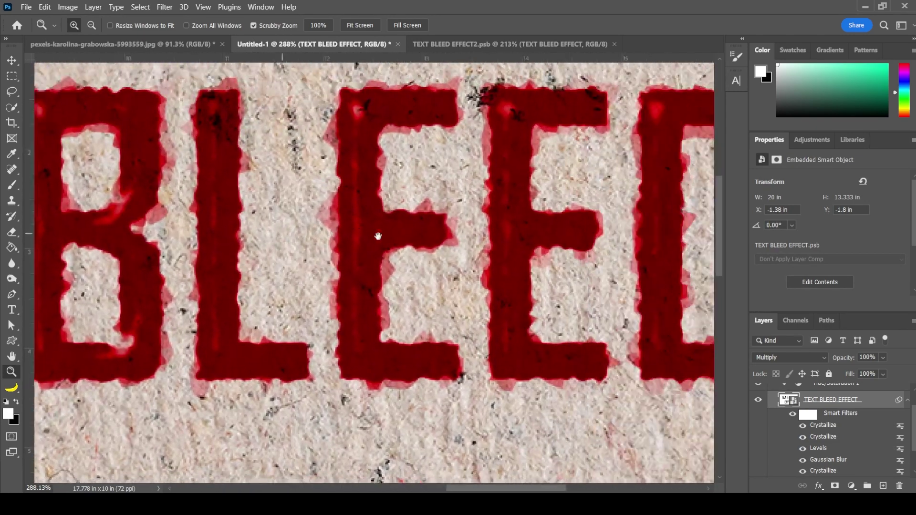
pyautogui.hscroll(3, 401, 238)
pyautogui.scroll(-5, 410, 258)
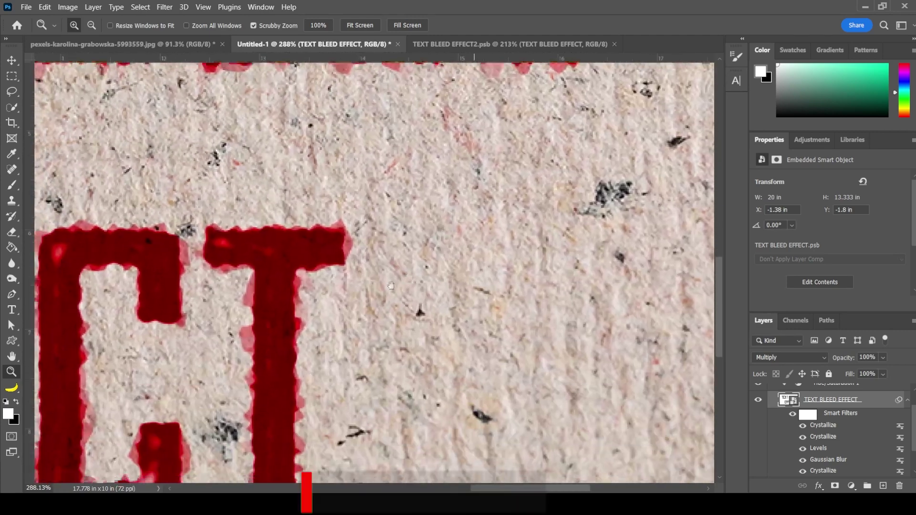
pyautogui.scroll(-2, 396, 282)
pyautogui.hscroll(-1, 401, 277)
pyautogui.hscroll(-4, 420, 267)
pyautogui.hscroll(-2, 444, 253)
pyautogui.hscroll(-2, 468, 236)
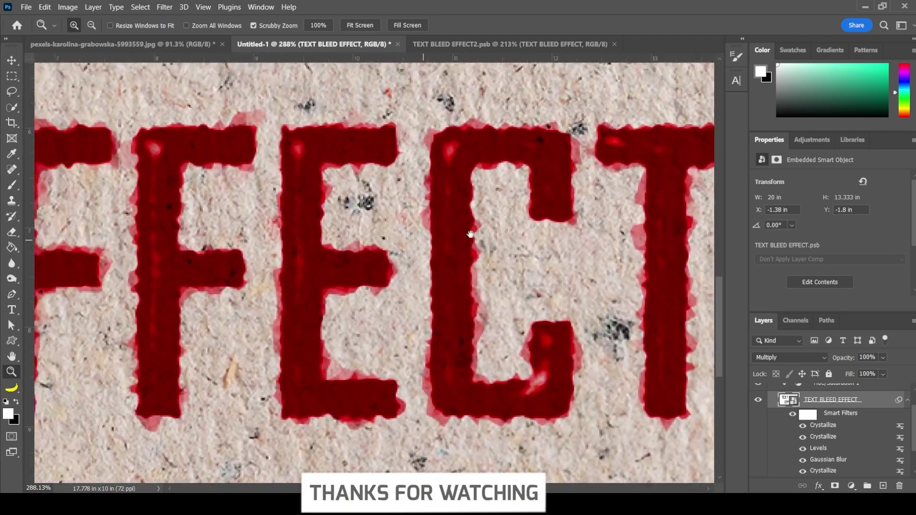
pyautogui.hscroll(-3, 471, 235)
pyautogui.rightClick(362, 196)
pyautogui.click(367, 199)
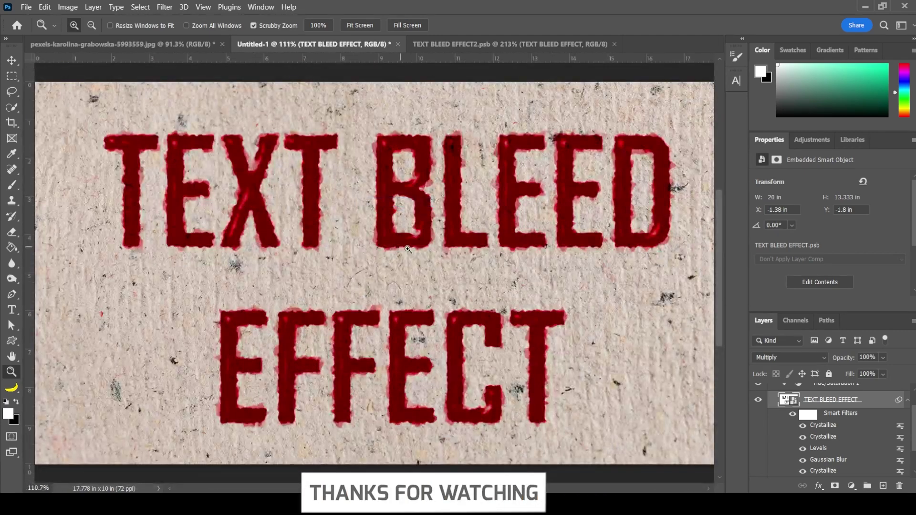